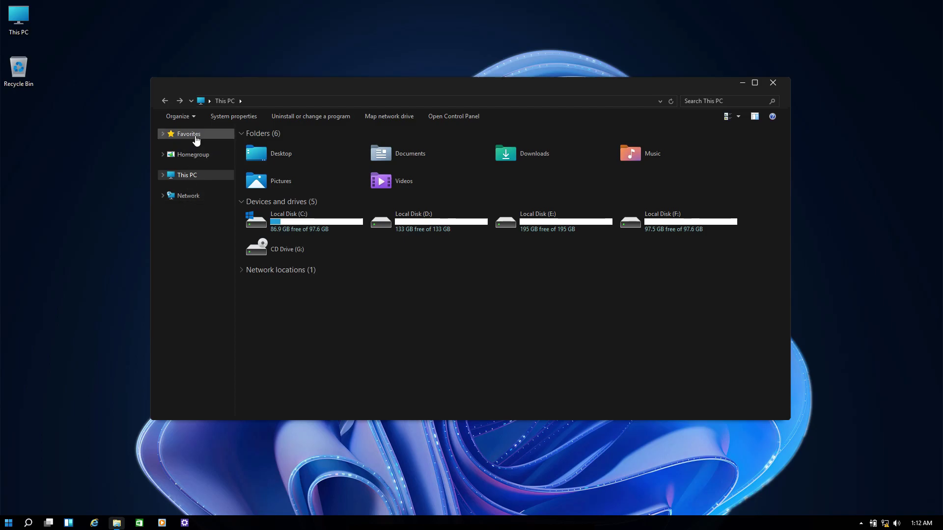
Examine the dark Windows 11 look of the file explorer in Favorites, This PC and Local Disk (C:), windowed and maximized, and close it.
{"action": "left_click", "coordinate": [194, 134]}
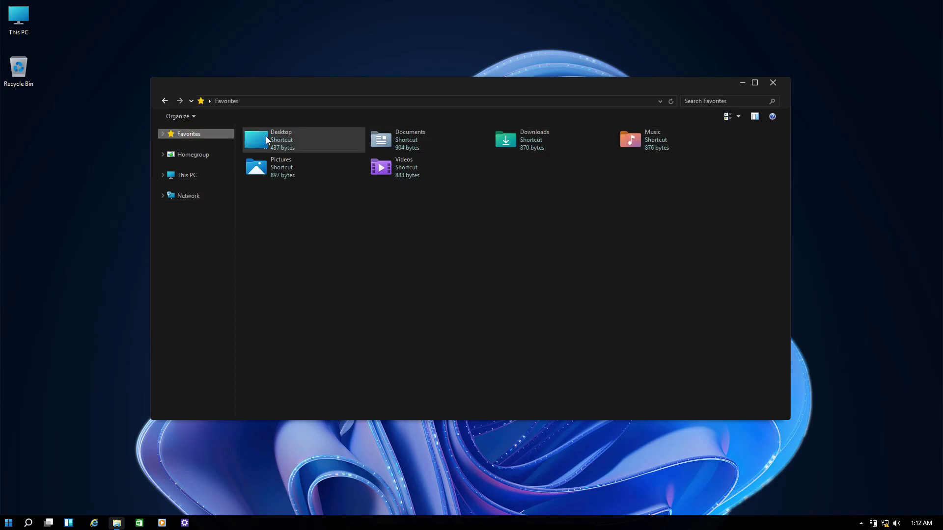
{"action": "left_click", "coordinate": [222, 178]}
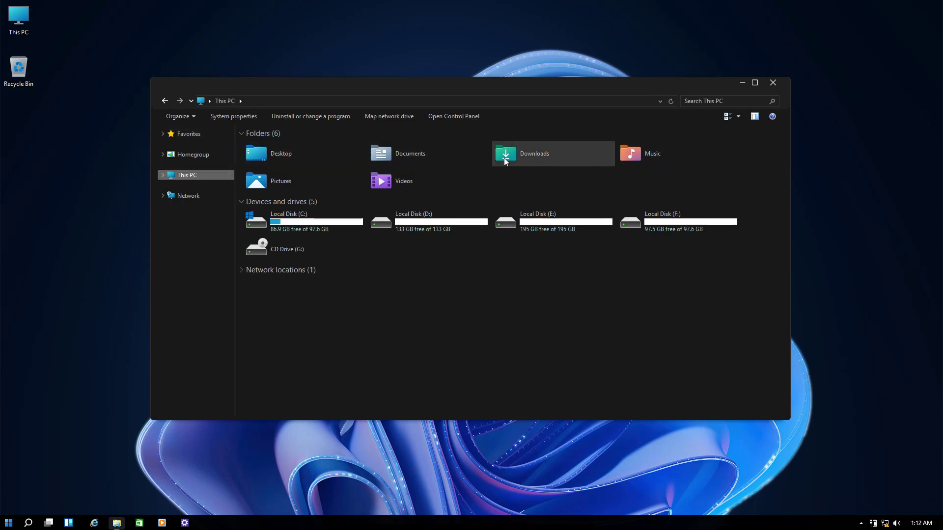
{"action": "double_click", "coordinate": [262, 215]}
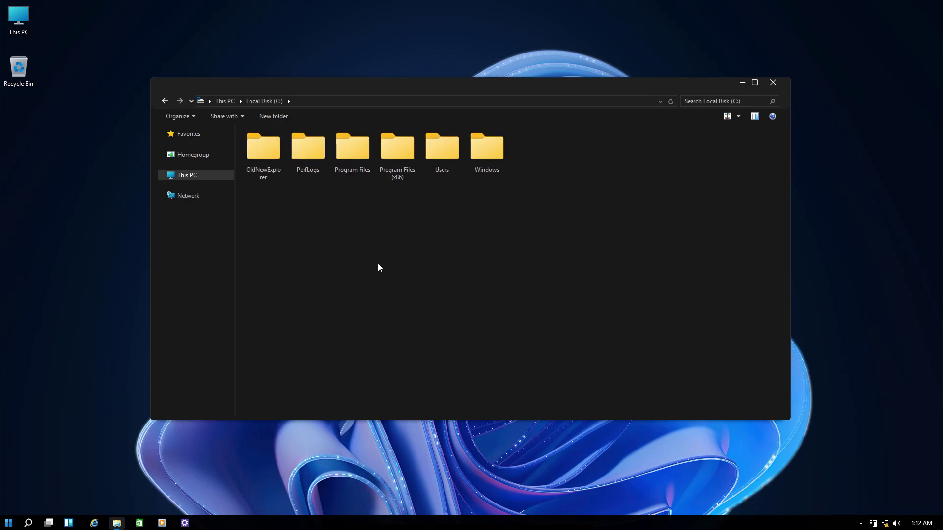
{"action": "double_click", "coordinate": [459, 86]}
{"action": "key", "text": "BackSpace"}
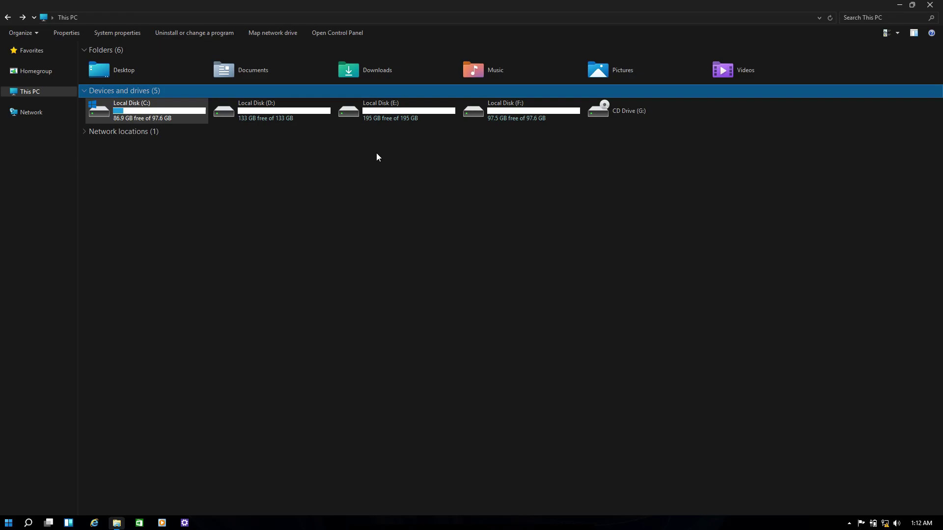
{"action": "double_click", "coordinate": [129, 111]}
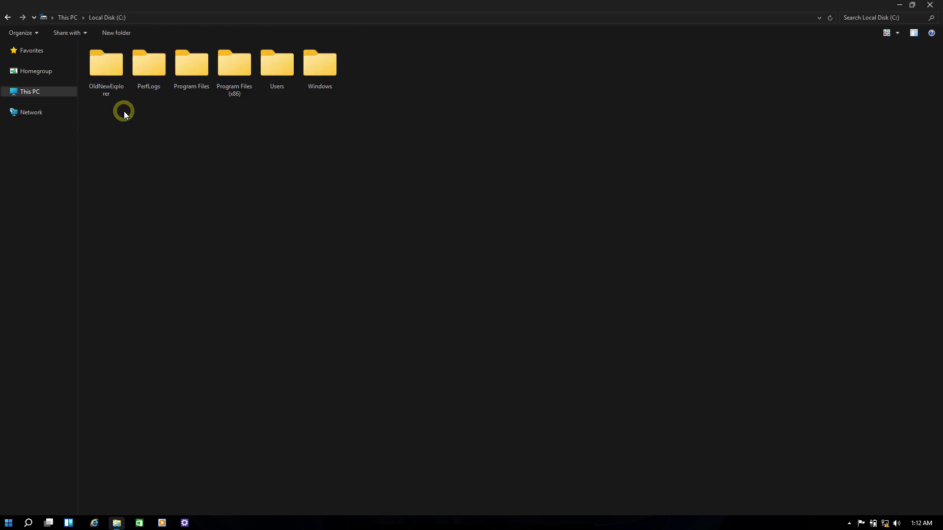
{"action": "double_click", "coordinate": [561, 6]}
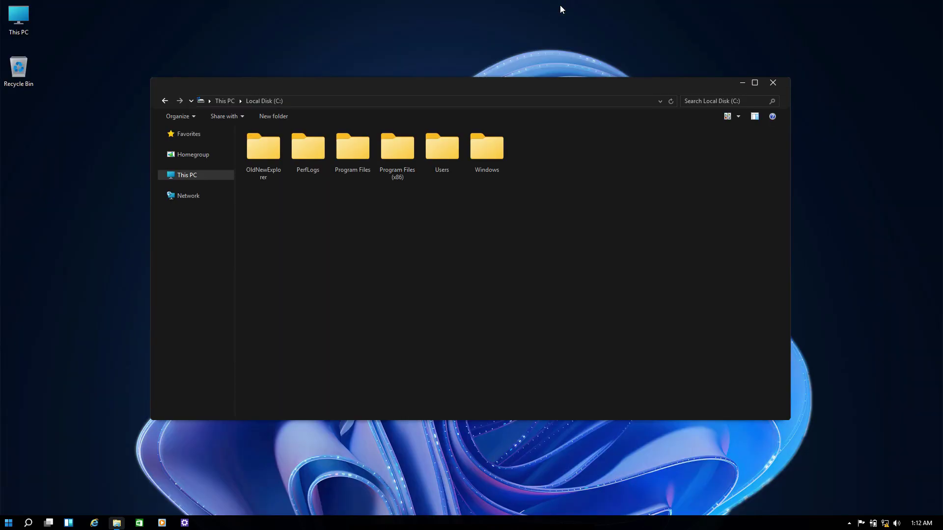
{"action": "left_click", "coordinate": [773, 82]}
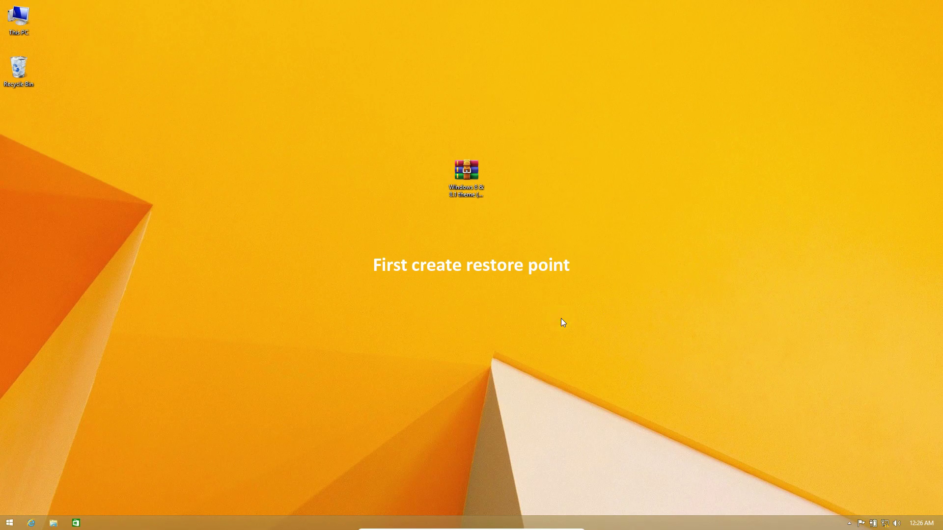
Search everywhere for "create a restore point" and open the matching system protection settings.
{"action": "left_click", "coordinate": [931, 87]}
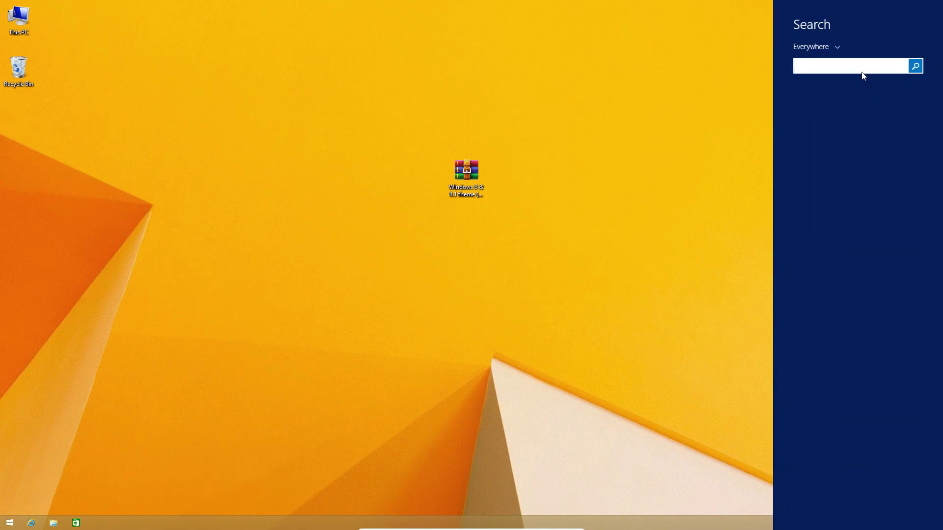
{"action": "type", "text": "create"}
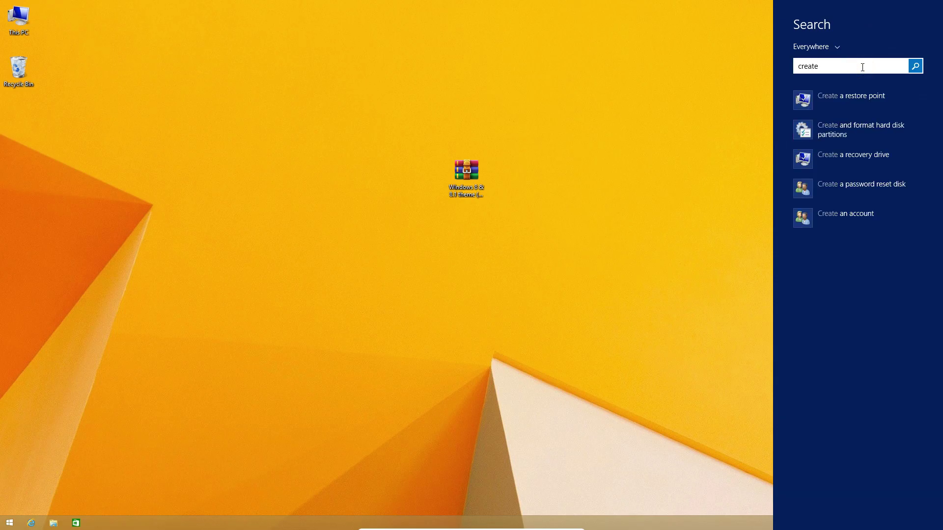
{"action": "type", "text": " a resto"}
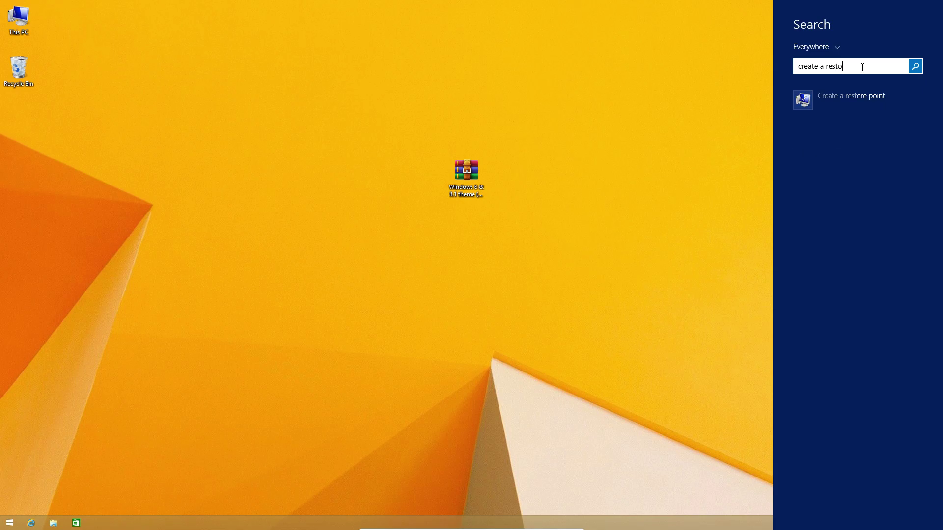
{"action": "left_click", "coordinate": [863, 102]}
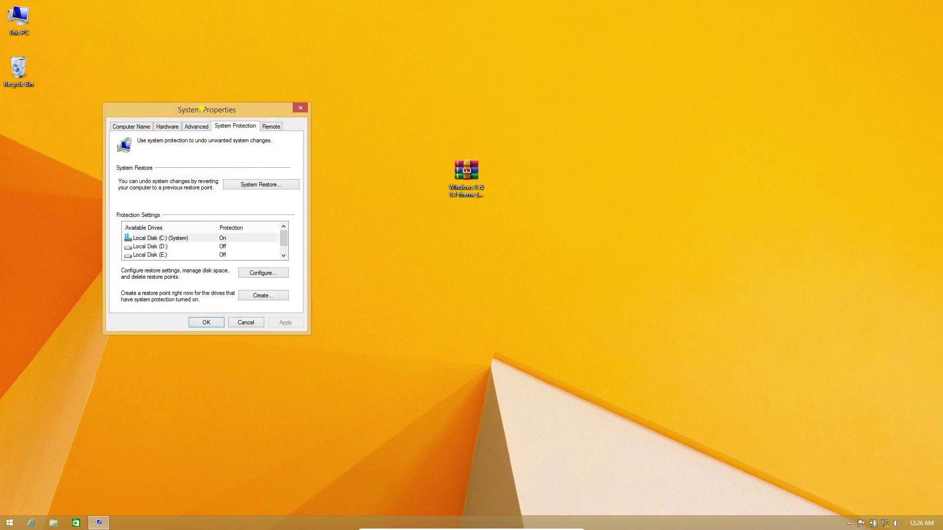
Turn on system protection for Local Disk (C:) in its restore settings.
{"action": "left_click_drag", "start_coordinate": [202, 108], "coordinate": [296, 98]}
{"action": "left_click", "coordinate": [261, 230]}
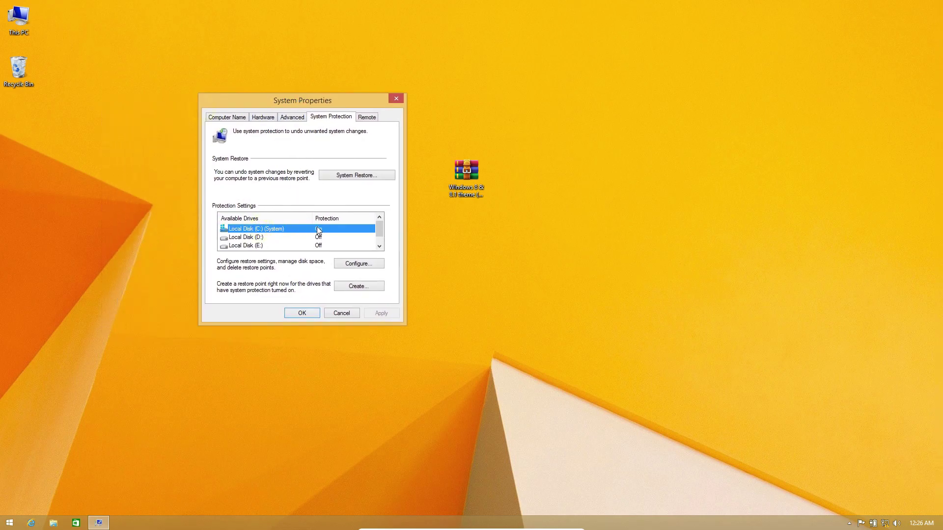
{"action": "left_click", "coordinate": [350, 264]}
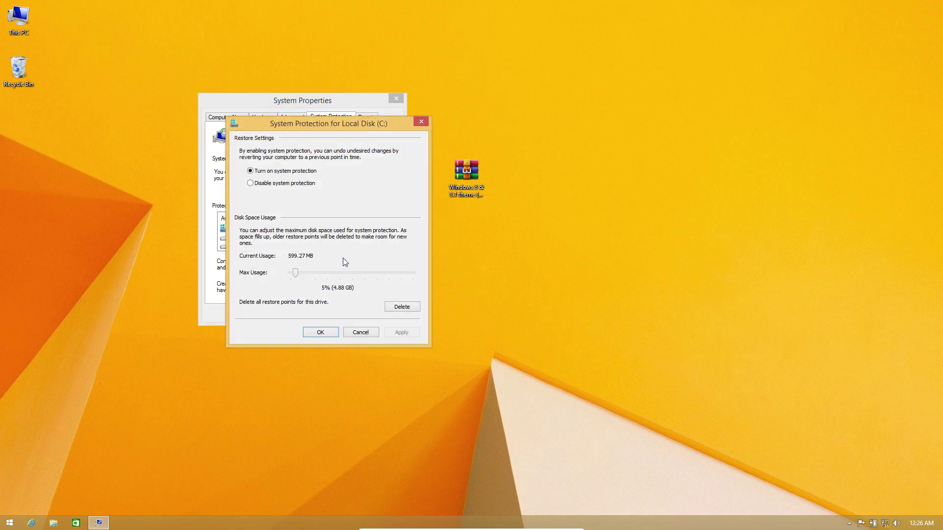
{"action": "left_click", "coordinate": [268, 174]}
{"action": "left_click", "coordinate": [320, 332]}
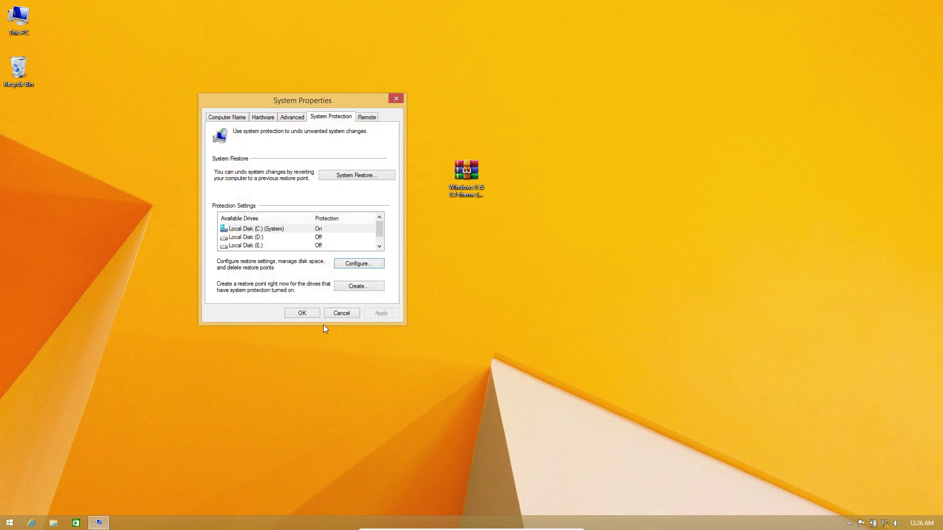
Create a restore point described as "my restore point" and close System Properties.
{"action": "left_click", "coordinate": [358, 286]}
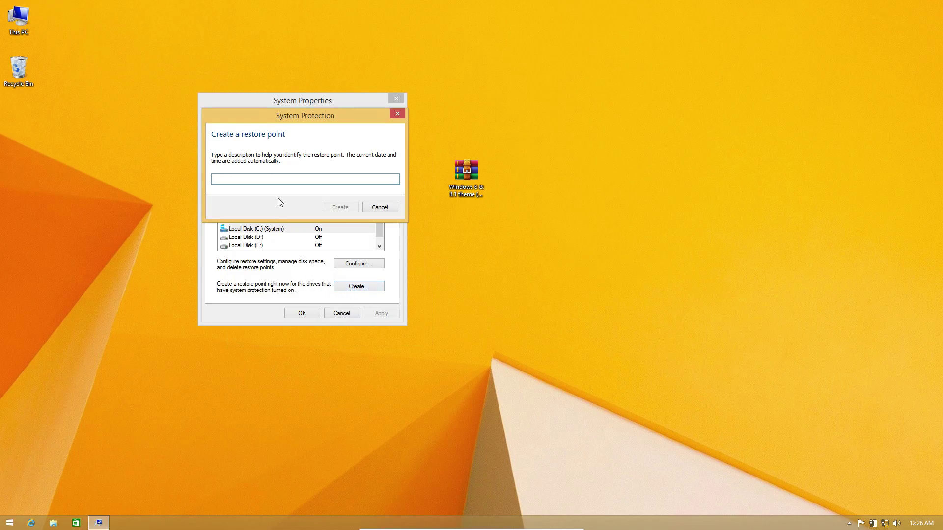
{"action": "type", "text": "my restore point"}
{"action": "left_click", "coordinate": [338, 207]}
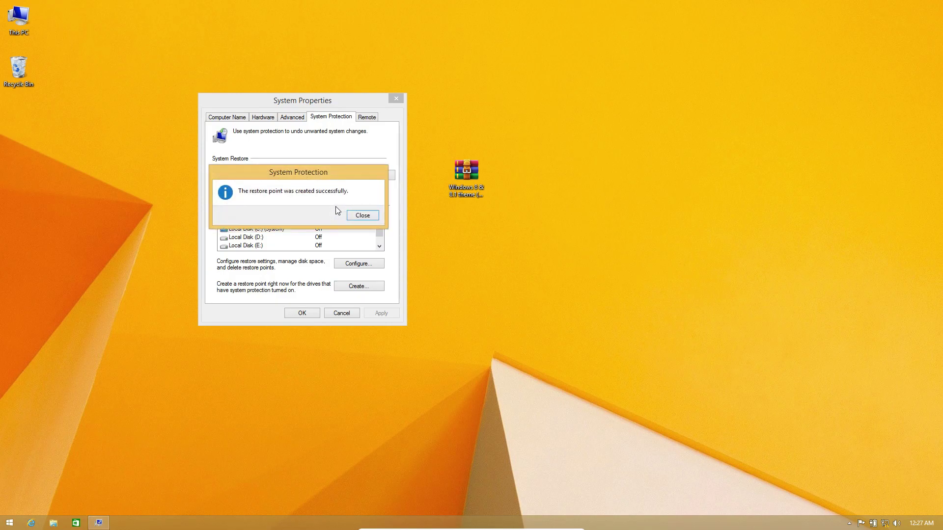
{"action": "left_click", "coordinate": [364, 216]}
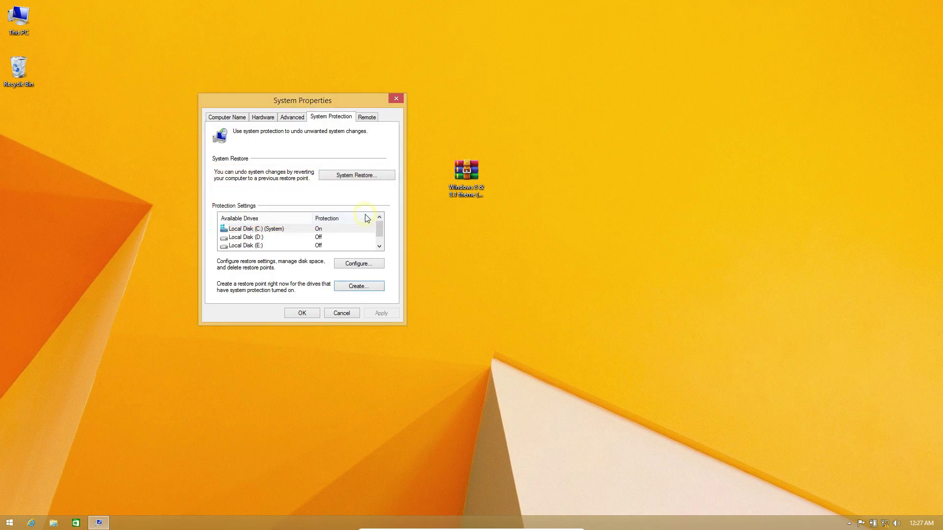
{"action": "left_click", "coordinate": [299, 313]}
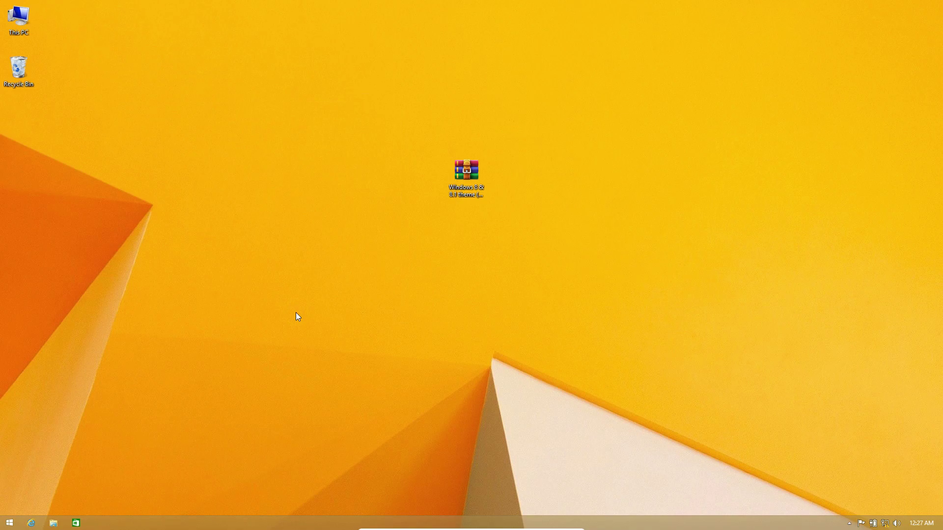
Extract the Windows 8 & 8.1 theme (Win 11 look) archive into its own folder on the desktop.
{"action": "right_click", "coordinate": [461, 178]}
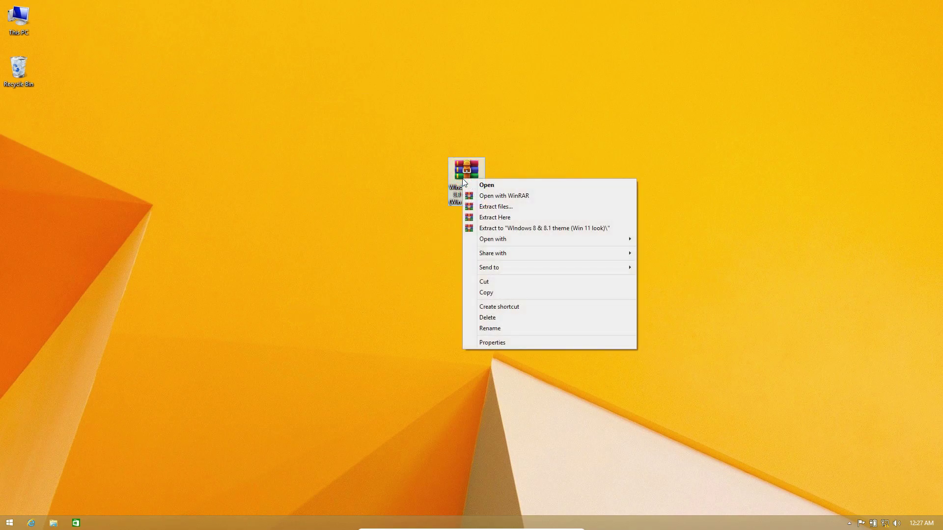
{"action": "left_click", "coordinate": [491, 207]}
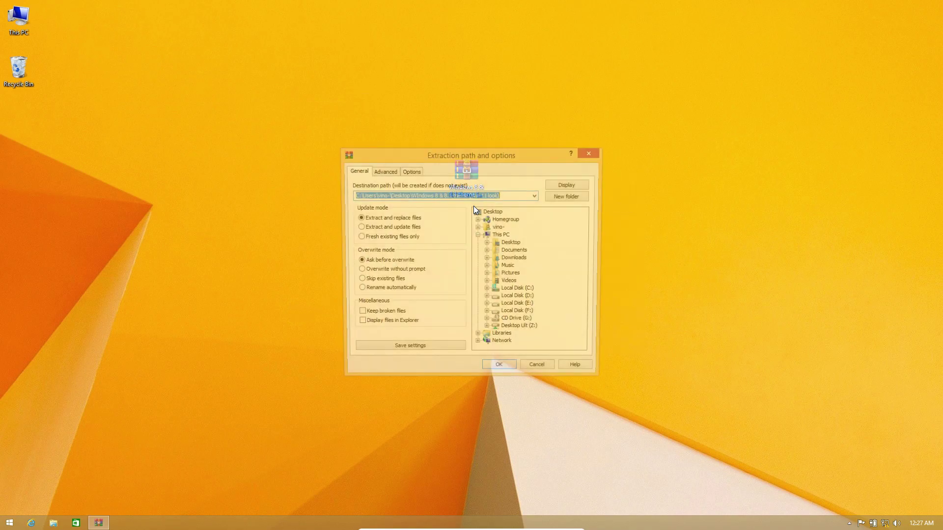
{"action": "left_click", "coordinate": [494, 368]}
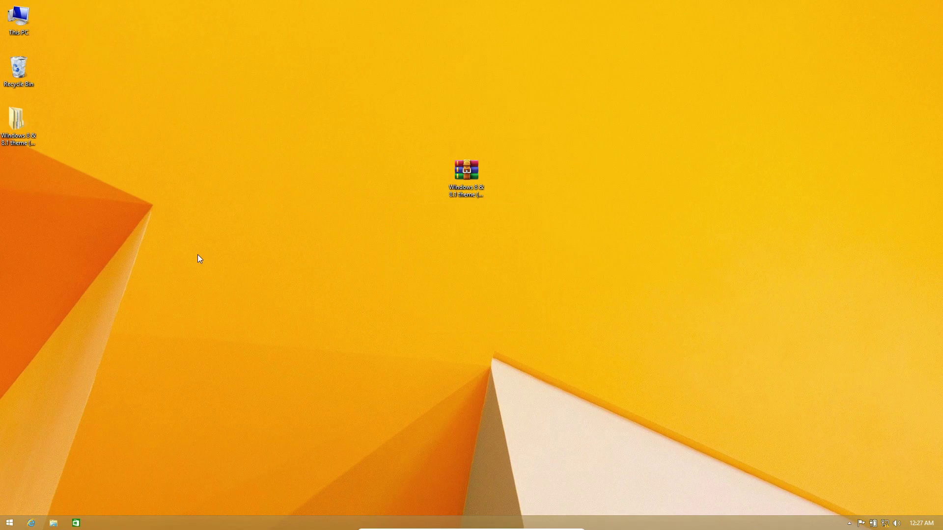
Open the Theme Set folder inside the extracted Windows 8 & 8.1 theme (Win 11 look) folder.
{"action": "double_click", "coordinate": [18, 123]}
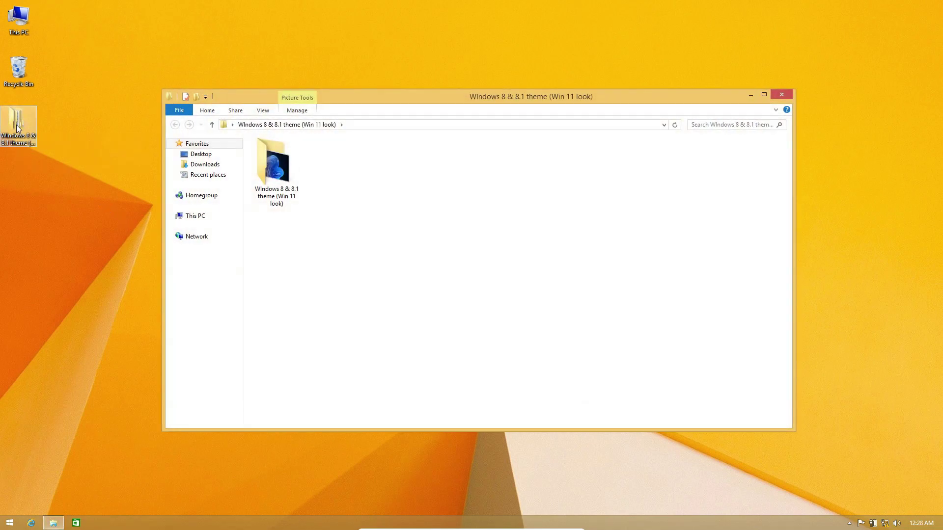
{"action": "left_click", "coordinate": [253, 178]}
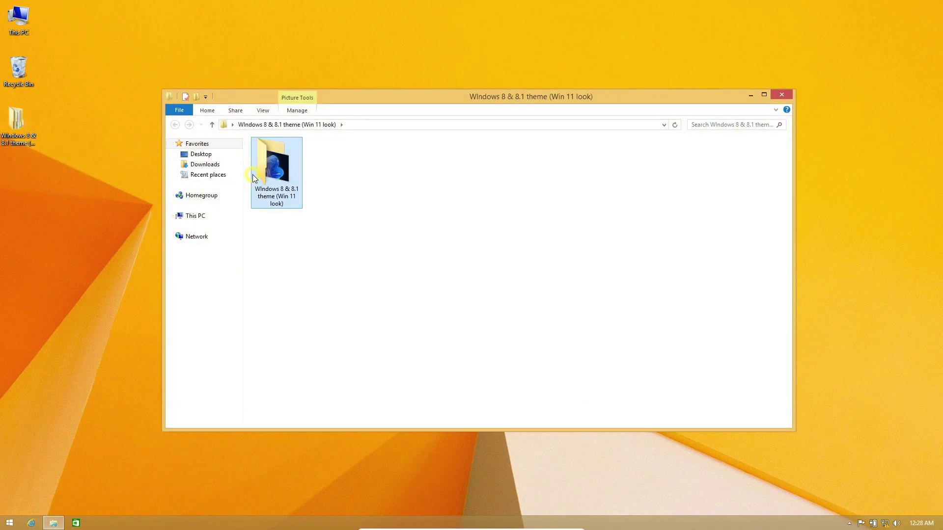
{"action": "double_click", "coordinate": [253, 178]}
{"action": "left_click", "coordinate": [386, 178]}
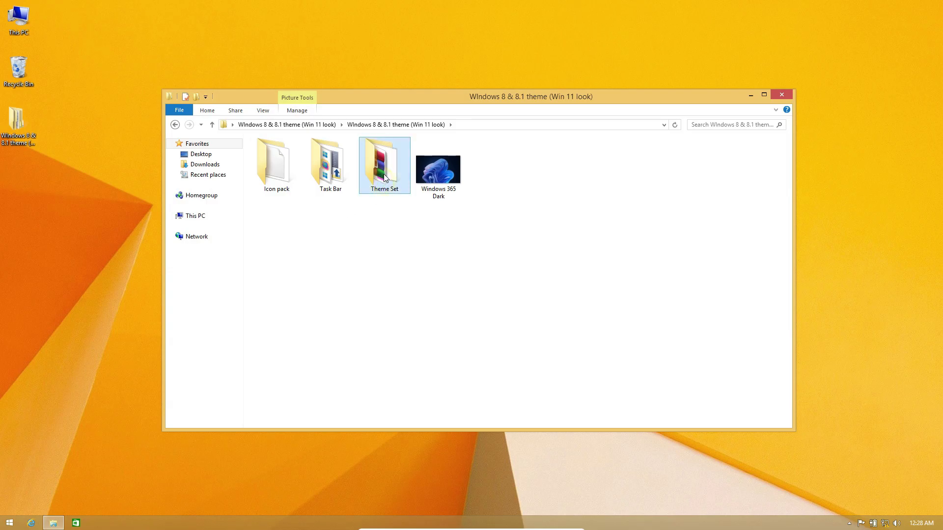
{"action": "double_click", "coordinate": [388, 179]}
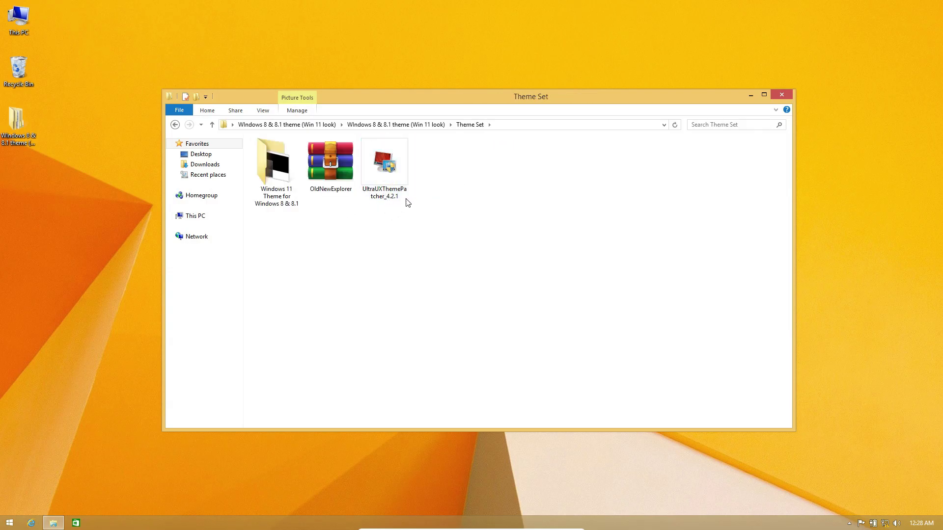
Run the UltraUXThemePatcher_4.2.1 installer, accept the license agreement and complete the setup without the PayPal donation.
{"action": "left_click", "coordinate": [395, 165]}
{"action": "double_click", "coordinate": [386, 173]}
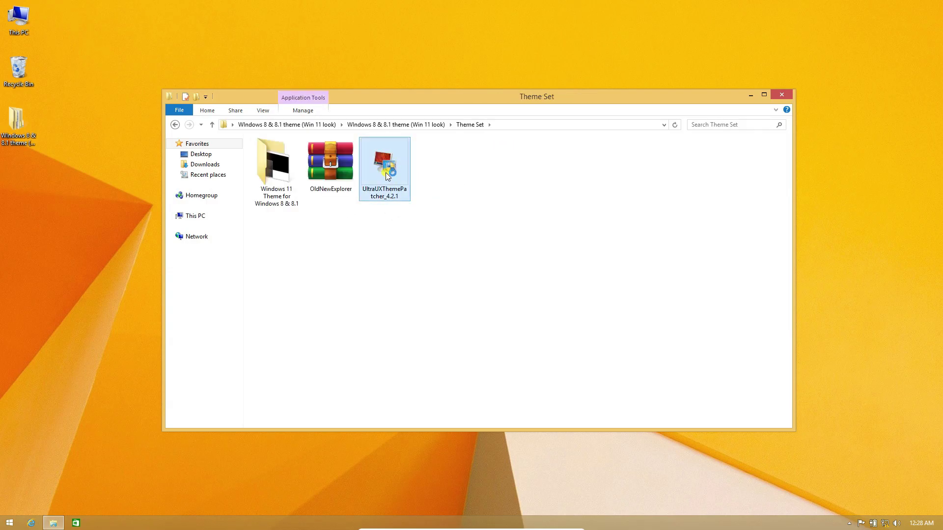
{"action": "left_click", "coordinate": [510, 281]}
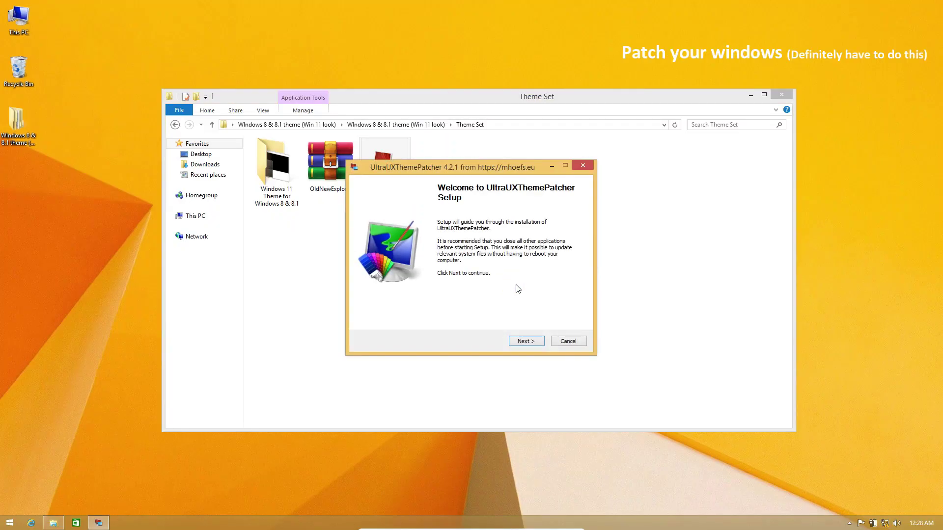
{"action": "left_click", "coordinate": [527, 339]}
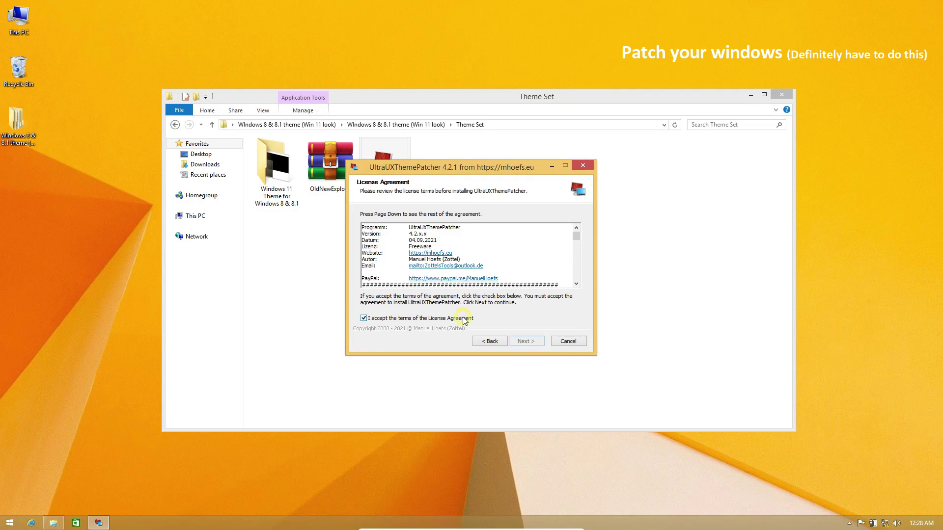
{"action": "left_click", "coordinate": [524, 341]}
{"action": "left_click", "coordinate": [519, 339]}
{"action": "left_click", "coordinate": [518, 340]}
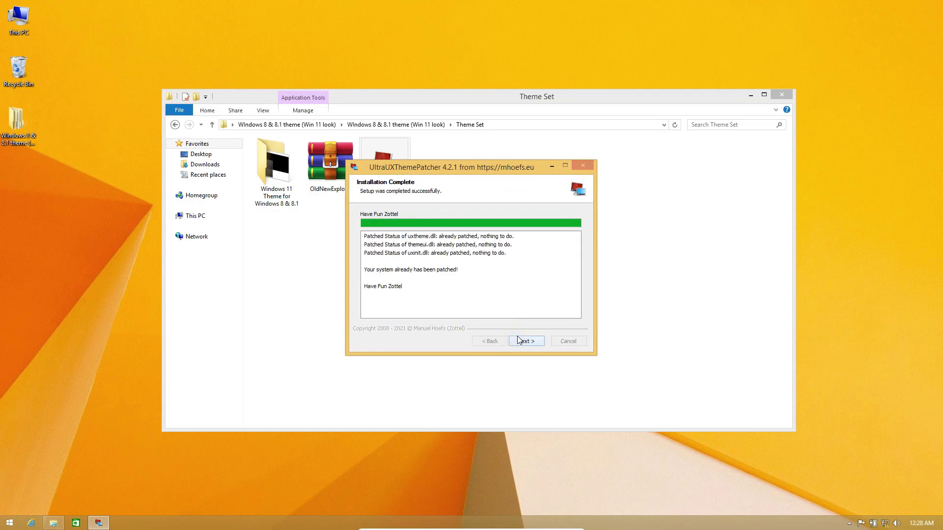
{"action": "left_click", "coordinate": [518, 340]}
{"action": "left_click", "coordinate": [518, 340]}
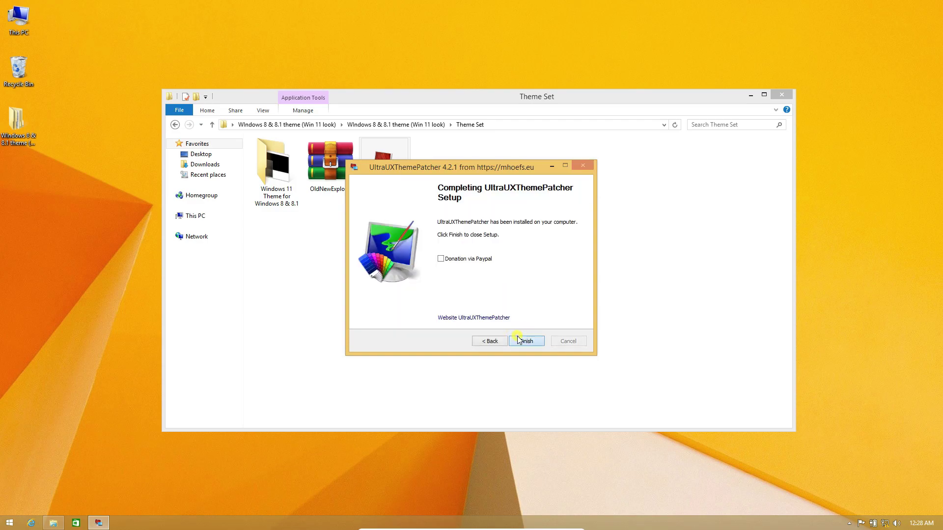
{"action": "left_click", "coordinate": [518, 339]}
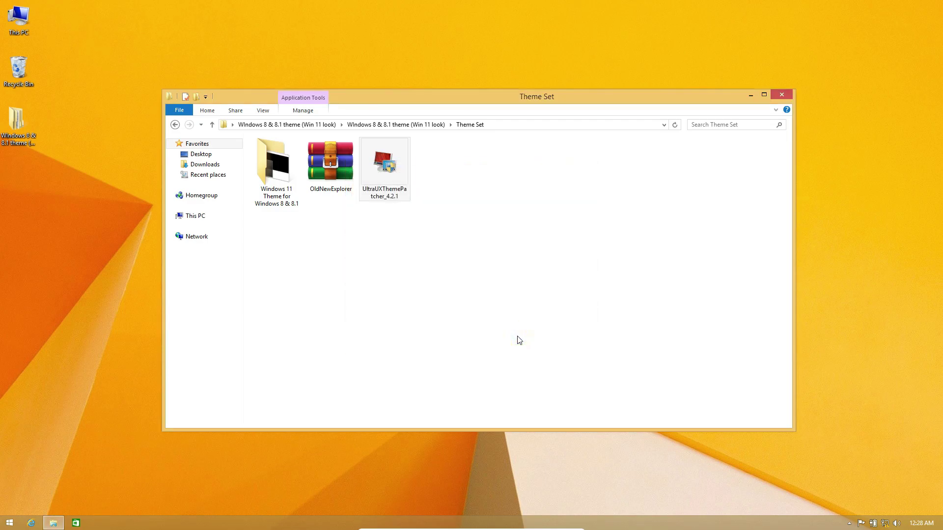
Cut the Windows 11 Dark Mode folder and the Windows11Dark Mode theme file from the Windows 11 Theme for Windows 8 & 8.1 folder.
{"action": "double_click", "coordinate": [288, 180]}
{"action": "left_click_drag", "start_coordinate": [278, 255], "coordinate": [366, 173]}
{"action": "right_click", "coordinate": [339, 172]}
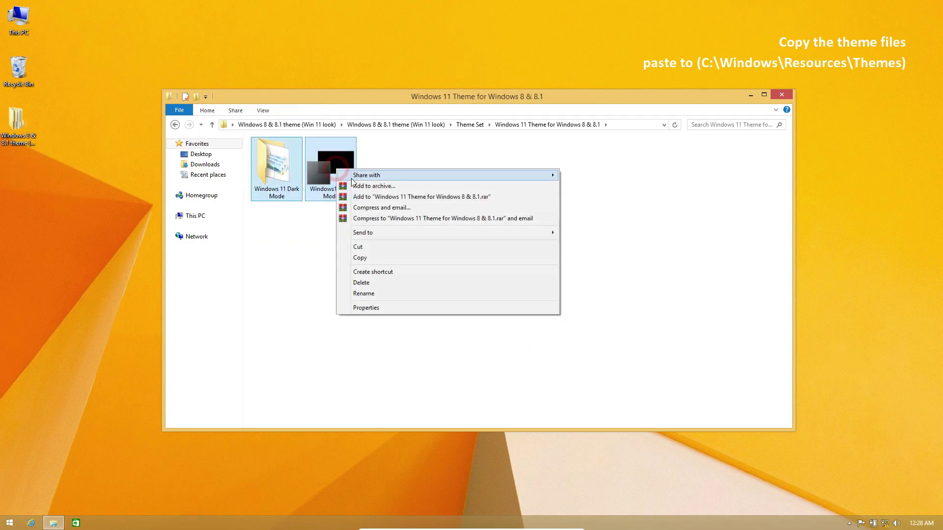
{"action": "left_click", "coordinate": [361, 247]}
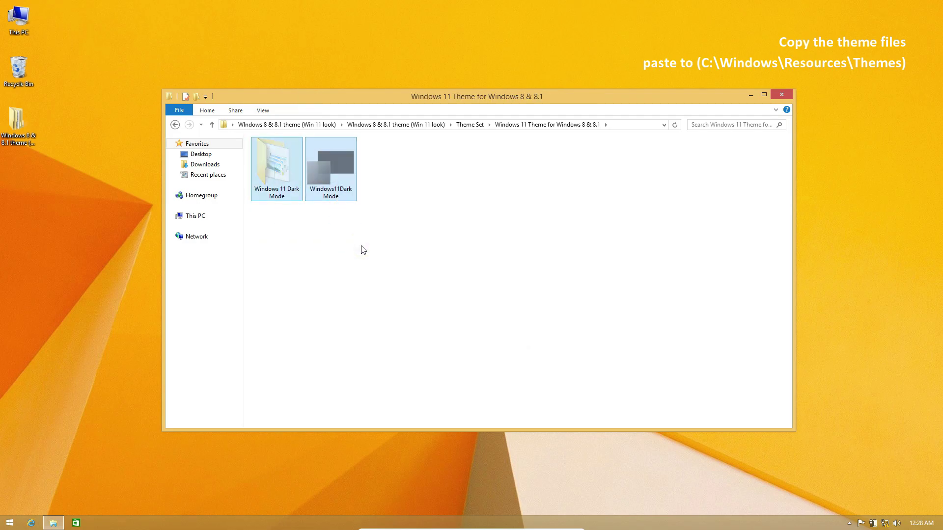
Open the folder C:\Windows\Resources\Themes.
{"action": "left_click", "coordinate": [217, 221]}
{"action": "left_click", "coordinate": [318, 228]}
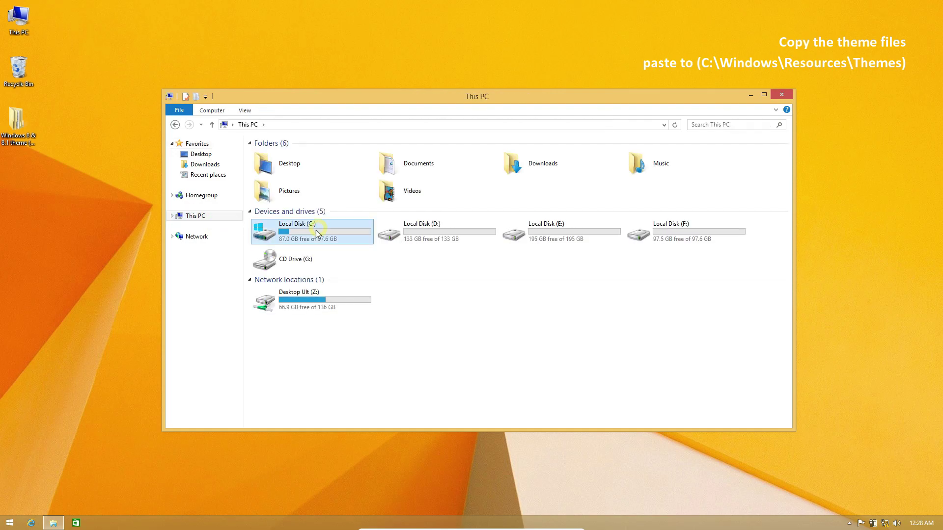
{"action": "double_click", "coordinate": [332, 229]}
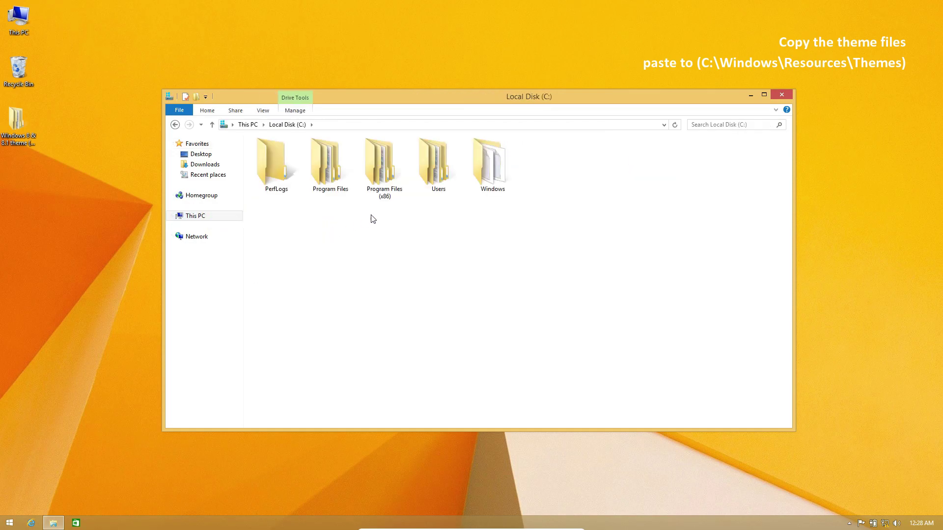
{"action": "double_click", "coordinate": [484, 170]}
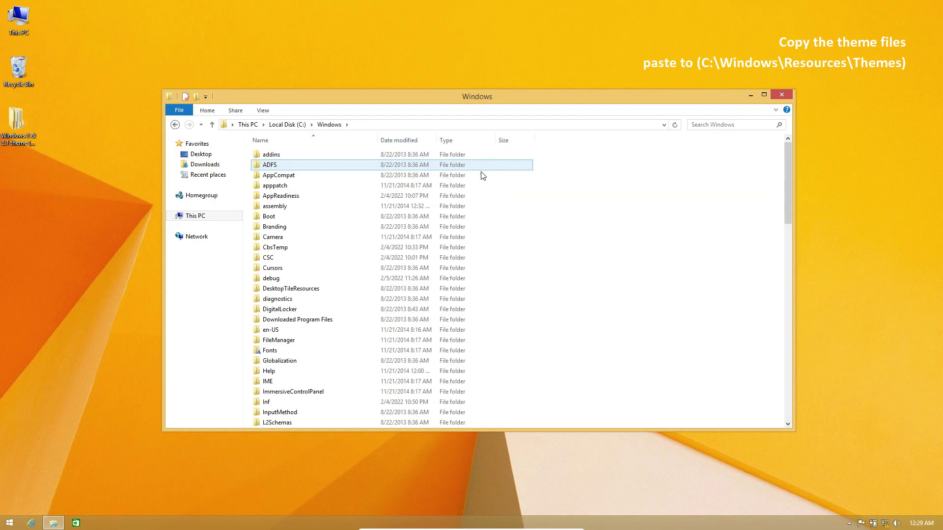
{"action": "scroll", "coordinate": [447, 305], "scroll_direction": "down", "scroll_amount": 6}
{"action": "scroll", "coordinate": [448, 305], "scroll_direction": "down", "scroll_amount": 6}
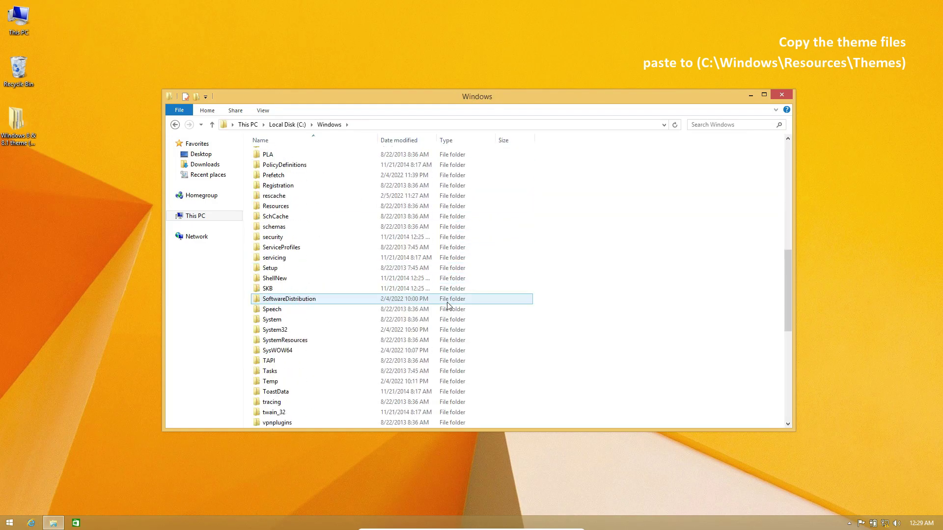
{"action": "scroll", "coordinate": [447, 305], "scroll_direction": "down", "scroll_amount": 1}
{"action": "scroll", "coordinate": [447, 306], "scroll_direction": "up", "scroll_amount": 3}
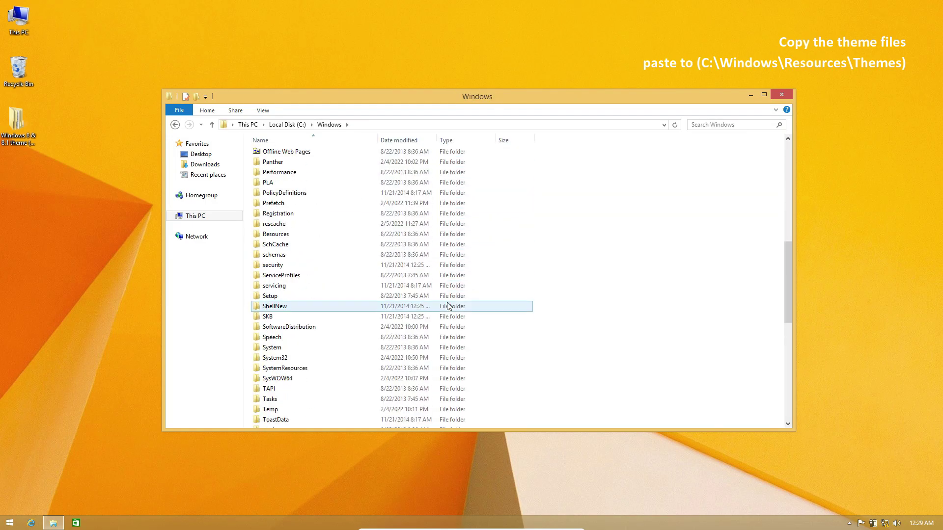
{"action": "left_click", "coordinate": [276, 265]}
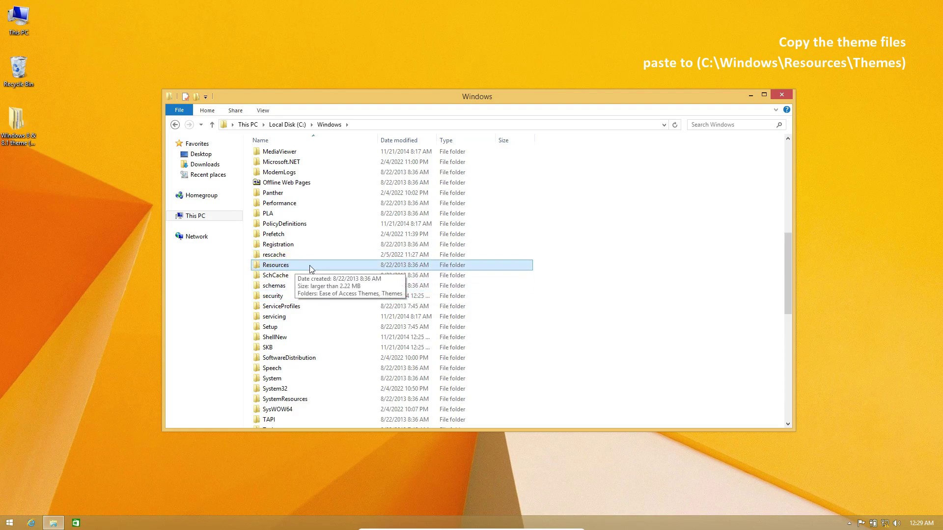
{"action": "double_click", "coordinate": [311, 268]}
{"action": "left_click", "coordinate": [295, 167]}
{"action": "double_click", "coordinate": [297, 167]}
Paste the Windows 11 Dark Mode folder and the Windows11DarkMode theme file into the Themes folder.
{"action": "right_click", "coordinate": [315, 226]}
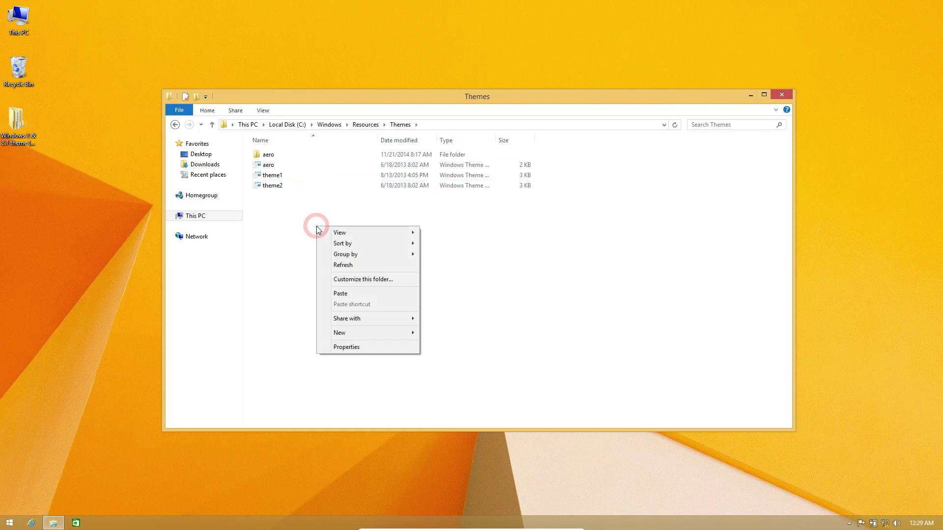
{"action": "left_click", "coordinate": [336, 293]}
{"action": "left_click", "coordinate": [377, 200]}
{"action": "left_click", "coordinate": [432, 217]}
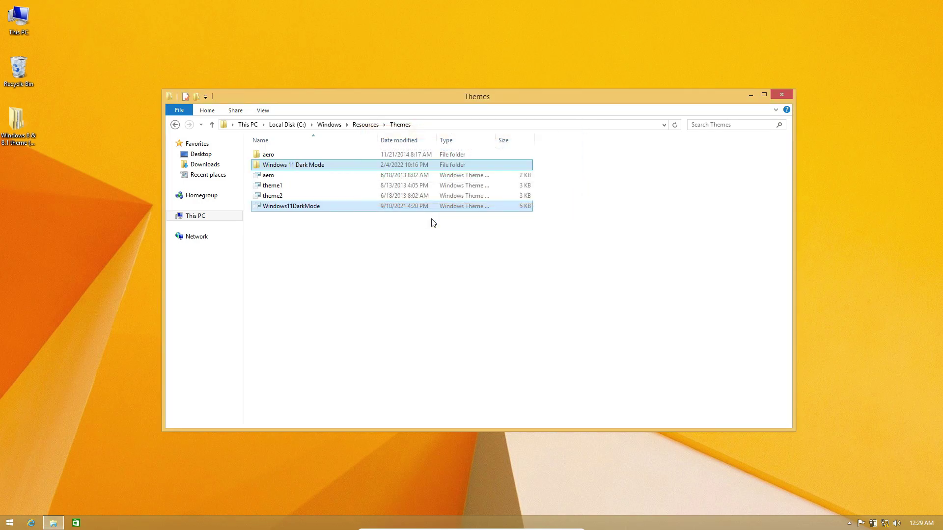
Apply the installed Windows 11 Dark Mode theme in the desktop personalization settings and close the open windows.
{"action": "right_click", "coordinate": [809, 141]}
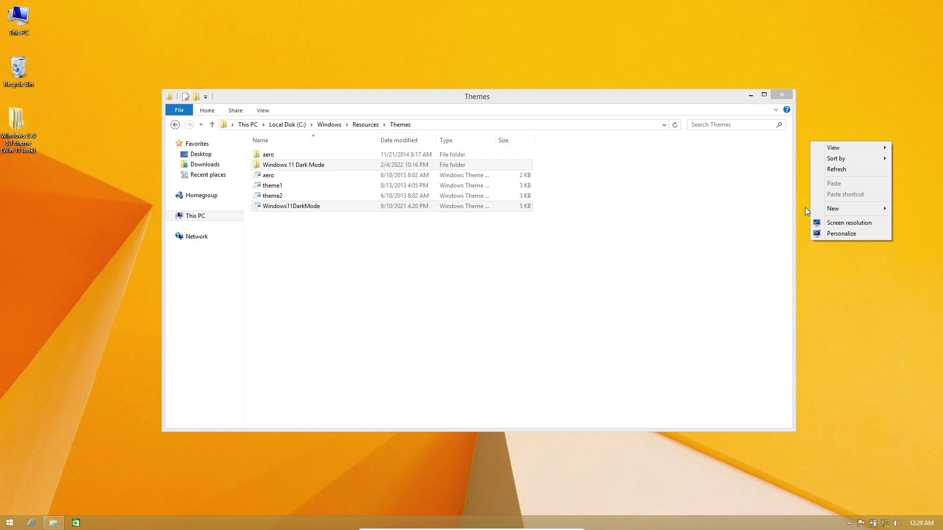
{"action": "left_click", "coordinate": [815, 235]}
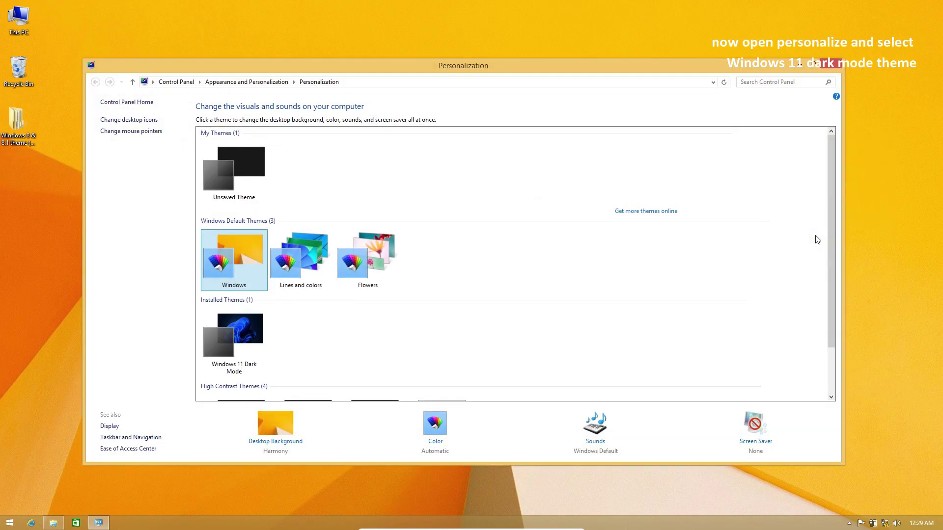
{"action": "scroll", "coordinate": [535, 279], "scroll_direction": "down", "scroll_amount": 1}
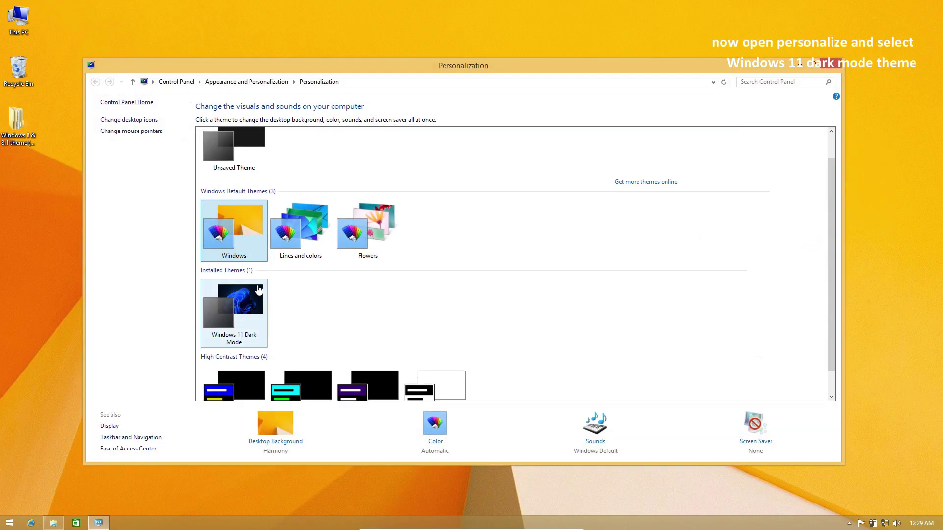
{"action": "left_click", "coordinate": [263, 293]}
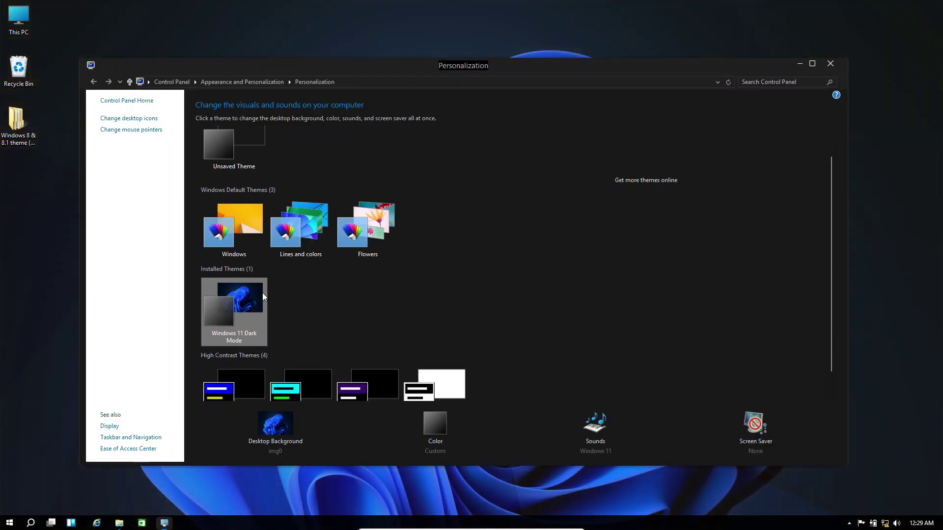
{"action": "left_click", "coordinate": [829, 66]}
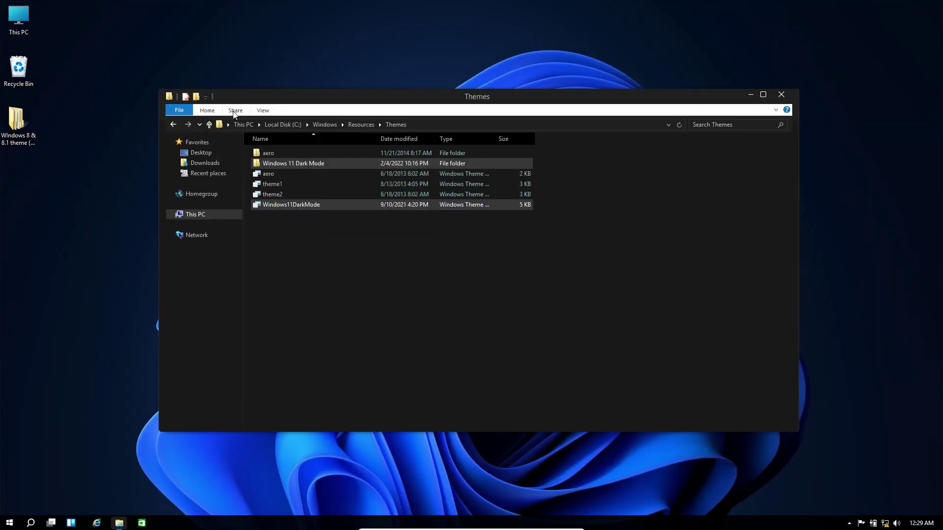
{"action": "left_click", "coordinate": [781, 95]}
Extract the OldNewExplorer archive from the Theme Set folder into its own OldNewExplorer folder, keeping the default extraction options.
{"action": "left_click", "coordinate": [15, 123]}
{"action": "double_click", "coordinate": [14, 124]}
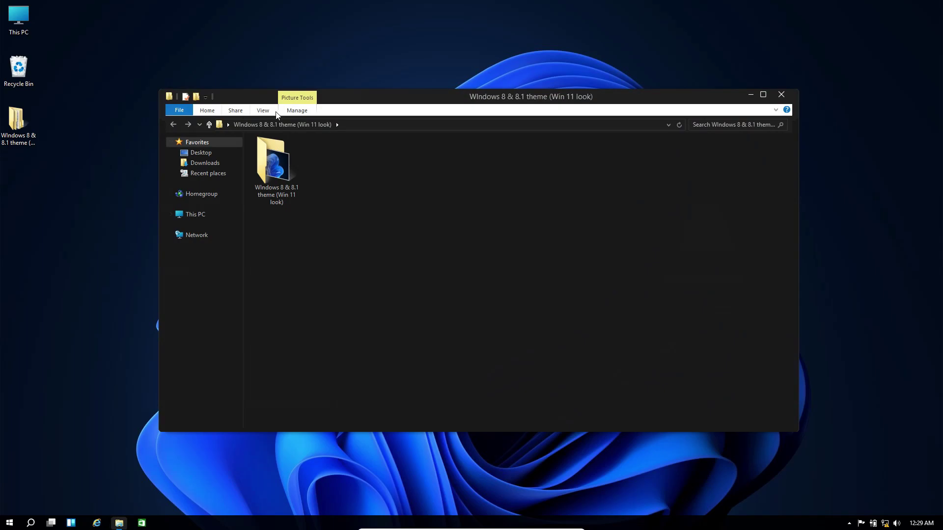
{"action": "double_click", "coordinate": [275, 171]}
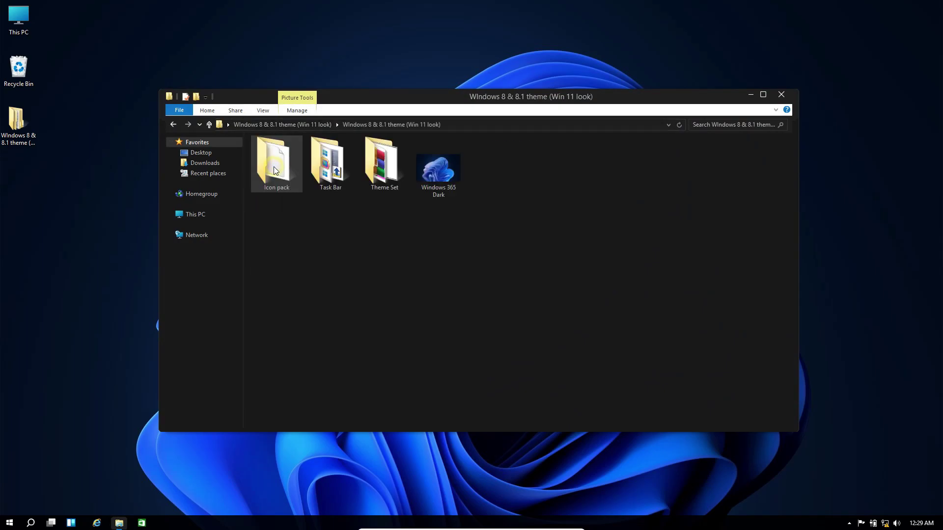
{"action": "double_click", "coordinate": [379, 169]}
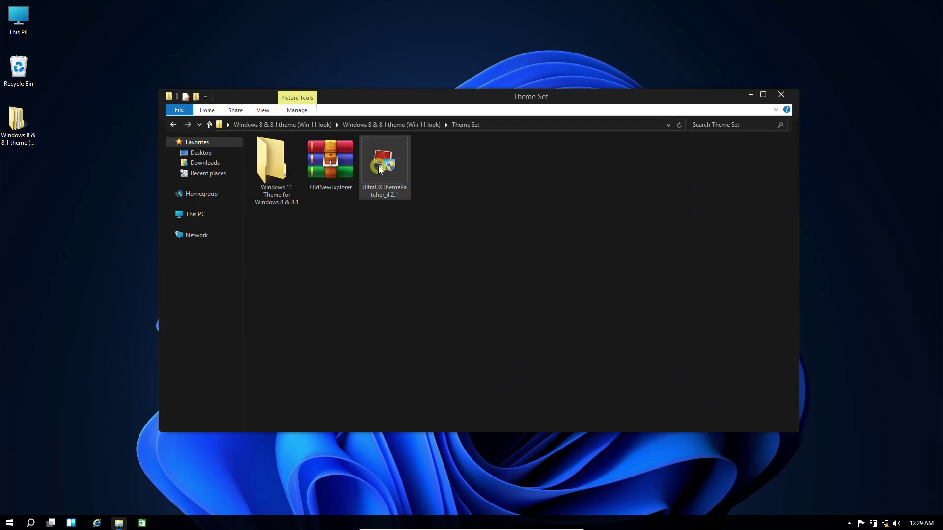
{"action": "right_click", "coordinate": [325, 169]}
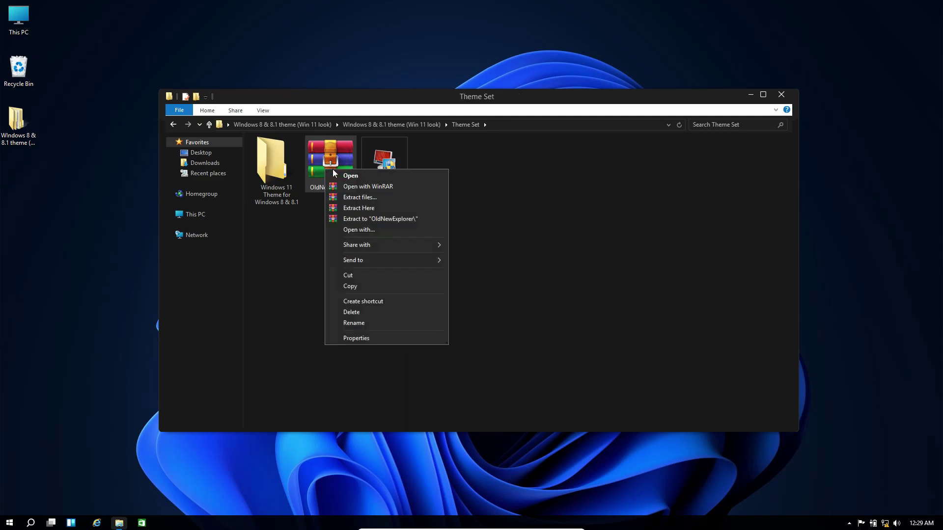
{"action": "left_click", "coordinate": [348, 197]}
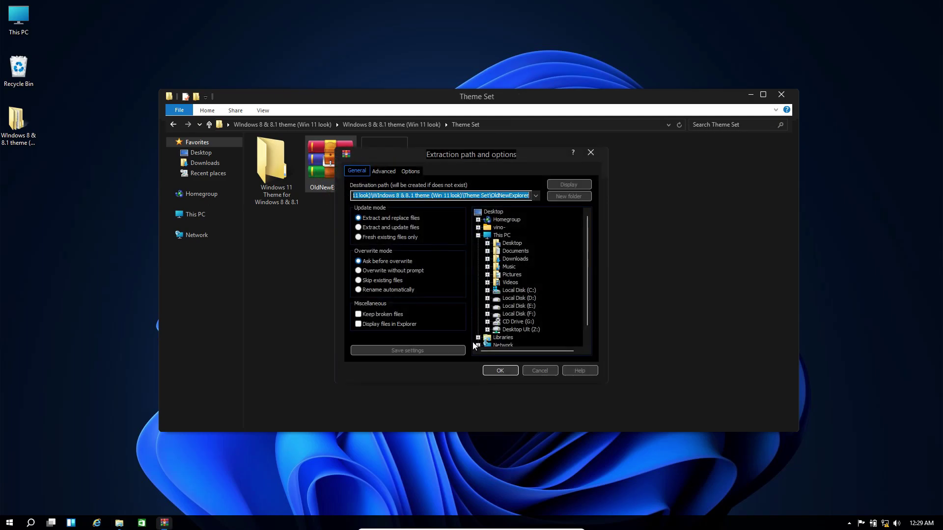
{"action": "left_click", "coordinate": [490, 370]}
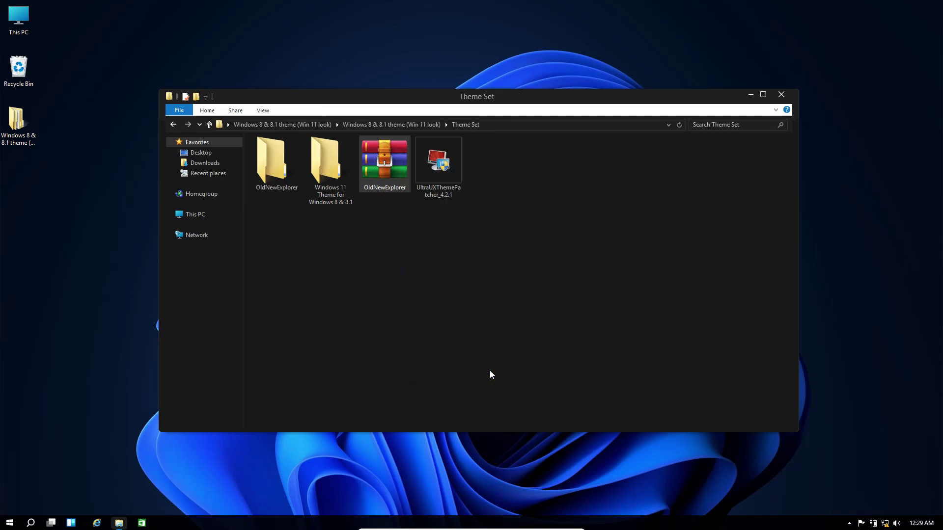
Move the extracted OldNewExplorer folder to the root of Local Disk (C:).
{"action": "left_click", "coordinate": [280, 169]}
{"action": "right_click", "coordinate": [281, 169]}
{"action": "left_click", "coordinate": [306, 319]}
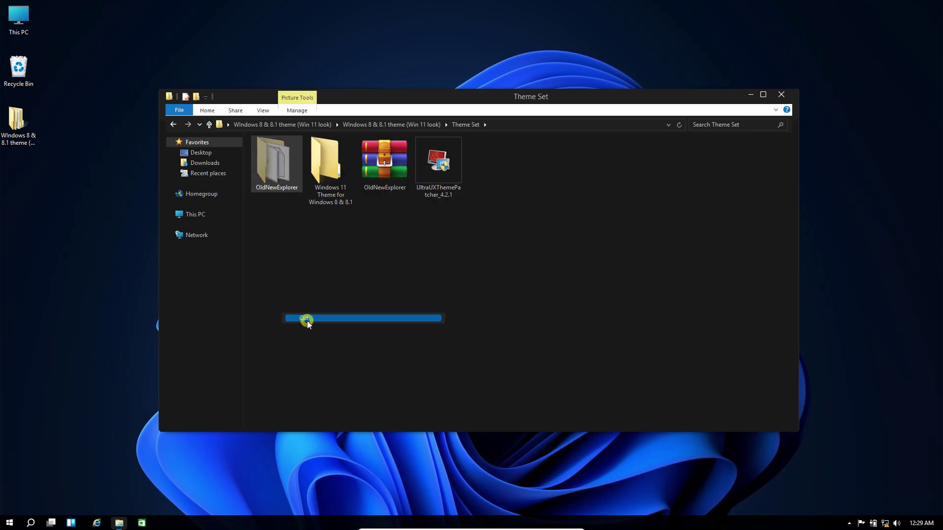
{"action": "left_click", "coordinate": [210, 214]}
{"action": "double_click", "coordinate": [274, 223]}
{"action": "right_click", "coordinate": [444, 281]}
{"action": "left_click", "coordinate": [468, 334]}
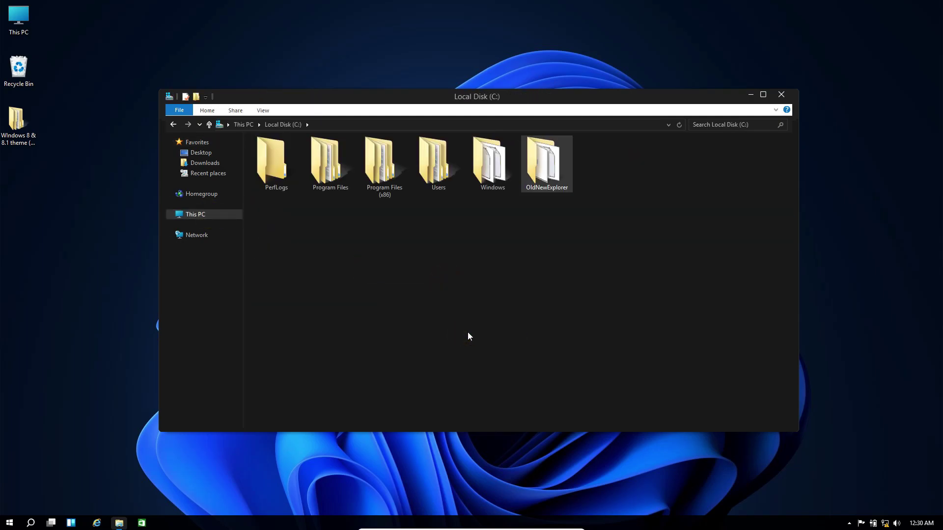
Run OldNewExplorerCfg from C:\OldNewExplorer, enable the command bar instead of the Ribbon and install the shell extension with administrator approval.
{"action": "double_click", "coordinate": [559, 159]}
{"action": "double_click", "coordinate": [331, 175]}
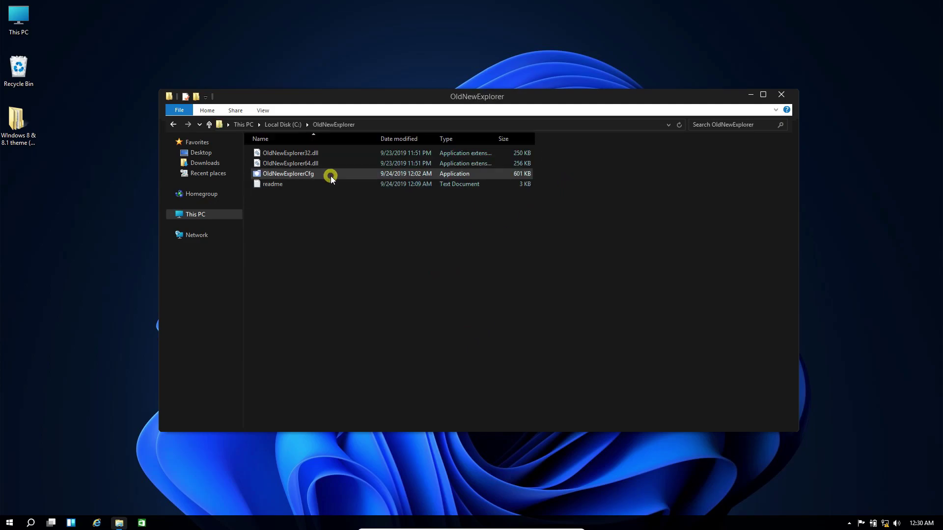
{"action": "left_click", "coordinate": [385, 235]}
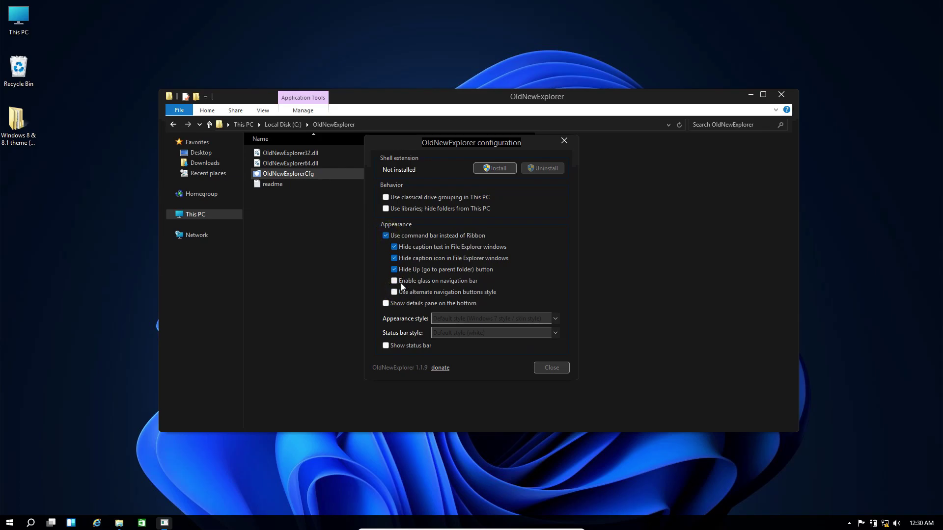
{"action": "left_click", "coordinate": [493, 173]}
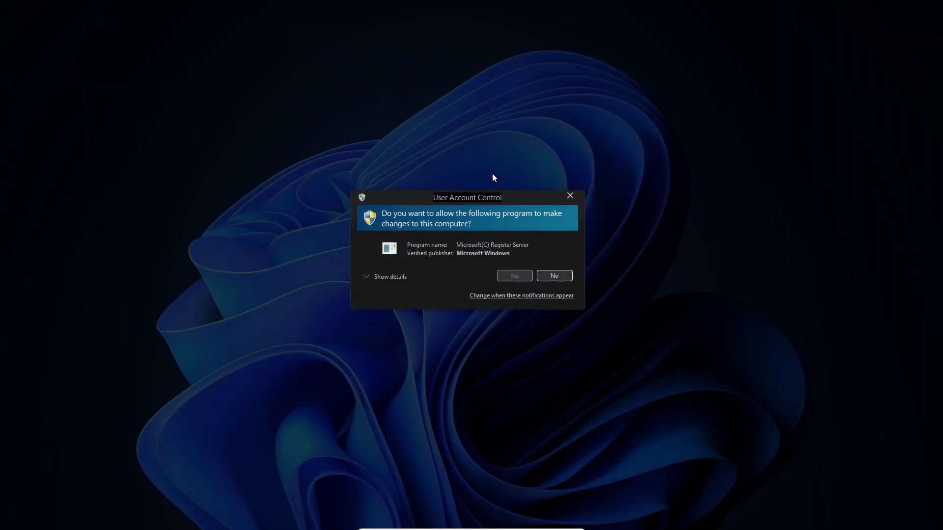
{"action": "left_click", "coordinate": [502, 278]}
{"action": "left_click", "coordinate": [514, 276]}
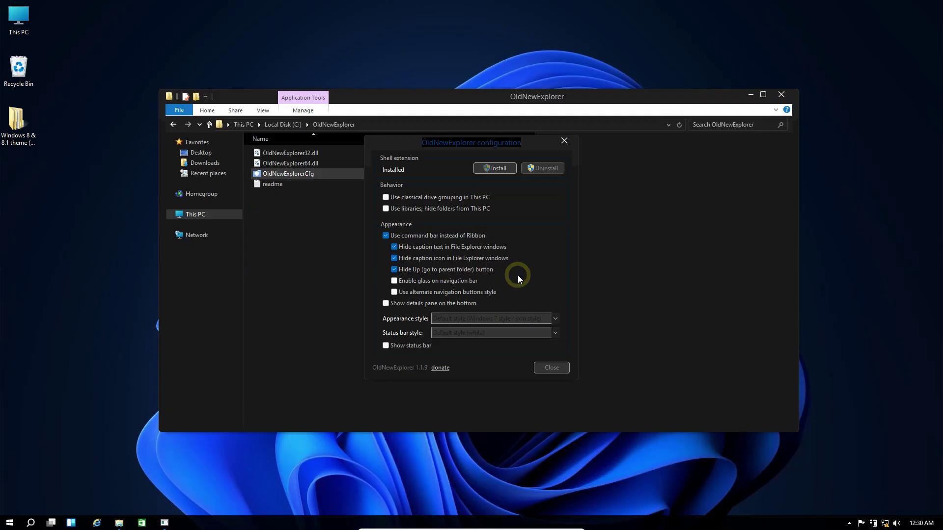
{"action": "left_click", "coordinate": [550, 367]}
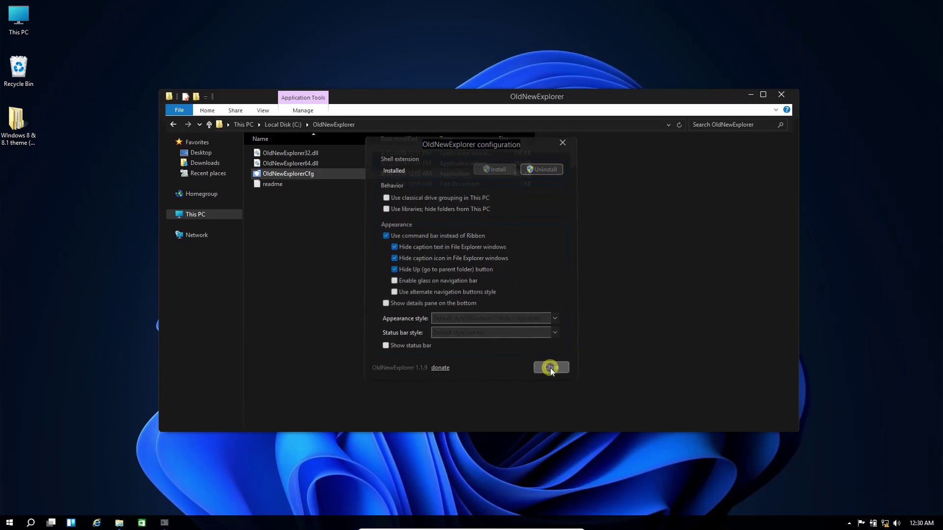
Close the OldNewExplorer folder and reopen This PC to check the File Explorer layout.
{"action": "left_click", "coordinate": [780, 96]}
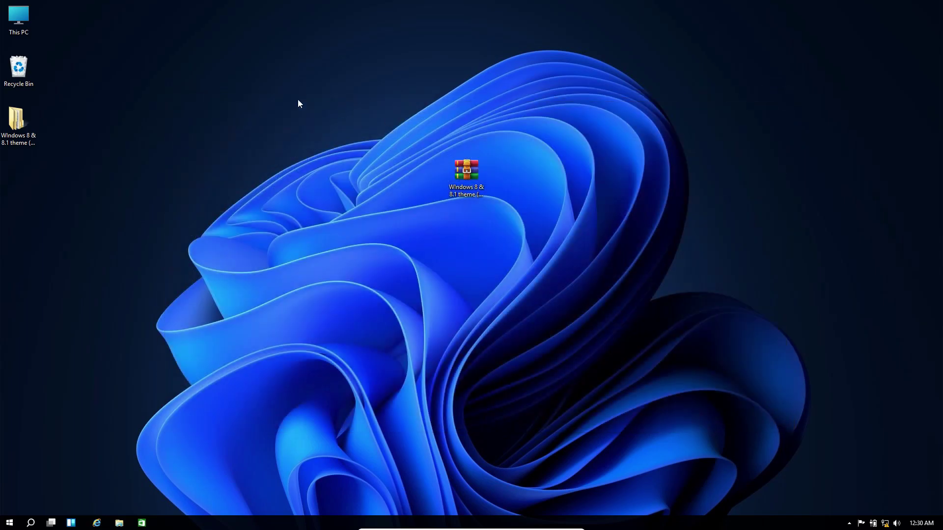
{"action": "double_click", "coordinate": [12, 28]}
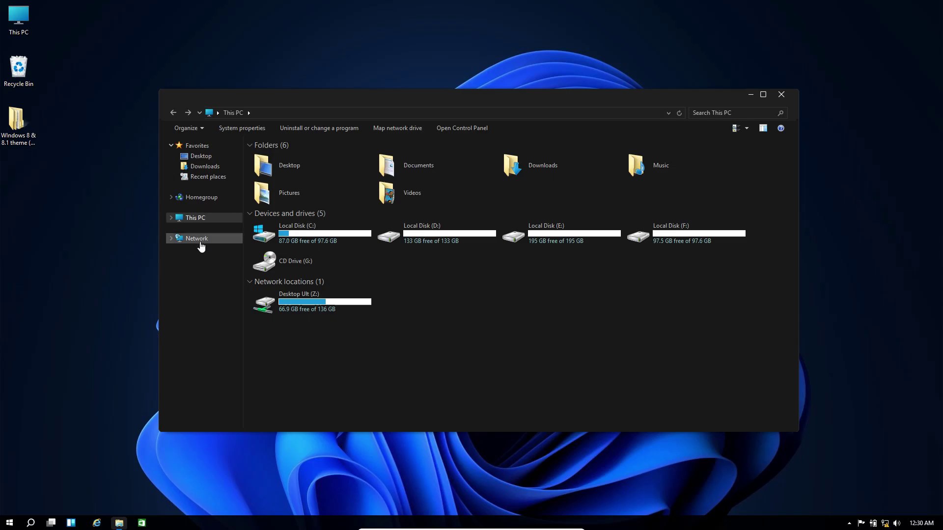
{"action": "left_click", "coordinate": [774, 100]}
Open the Icon pack folder inside the extracted Windows 8 & 8.1 theme (Win 11 look) folder.
{"action": "double_click", "coordinate": [16, 122]}
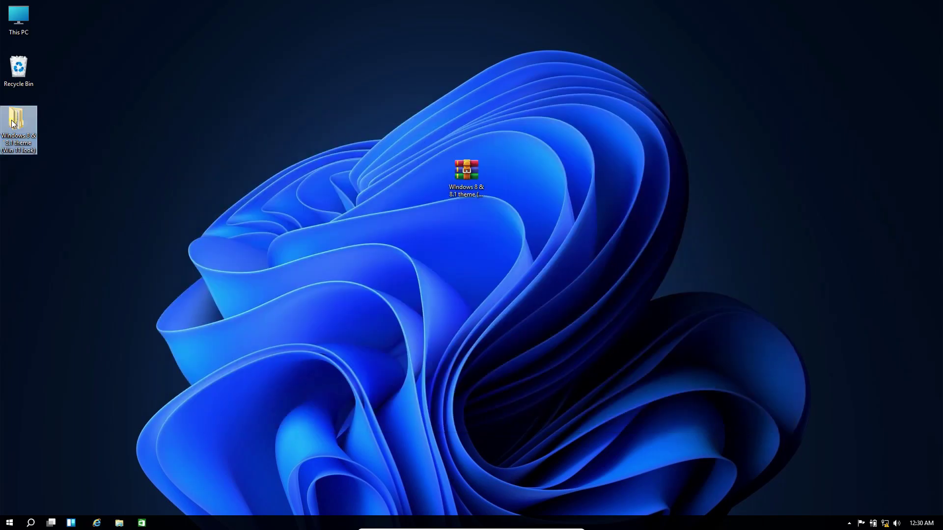
{"action": "double_click", "coordinate": [253, 172]}
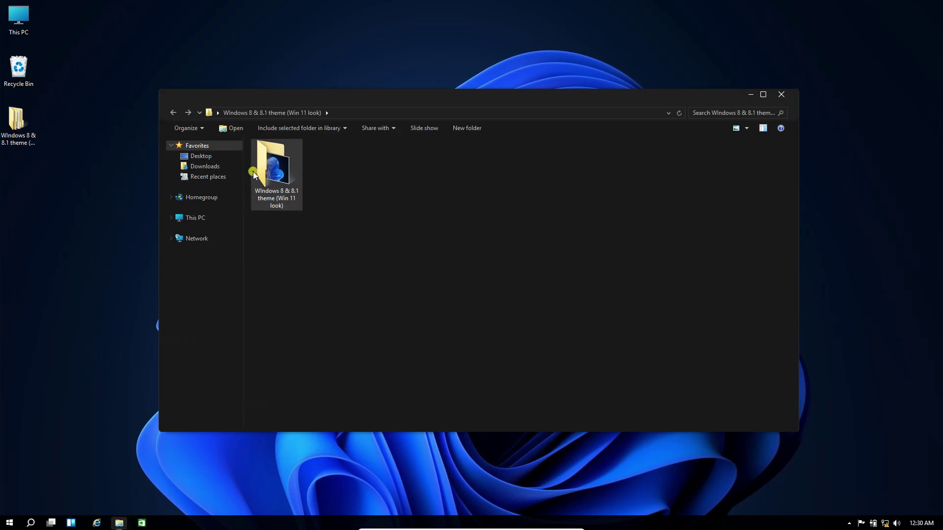
{"action": "left_click", "coordinate": [282, 157]}
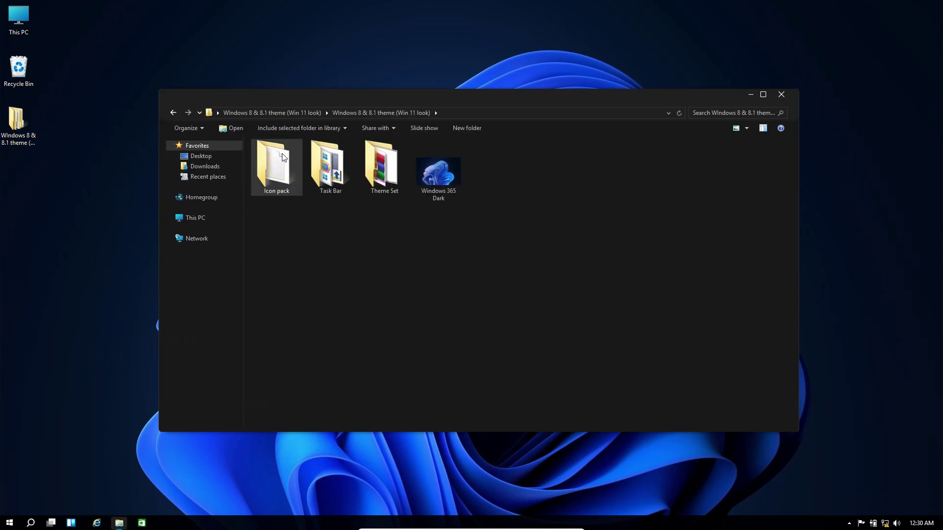
{"action": "double_click", "coordinate": [278, 165]}
Rename the file in the Icon pack folder to Windows 10 Insider.exe by removing its .remove extension, and accept the extension change.
{"action": "left_click", "coordinate": [276, 172]}
{"action": "left_click", "coordinate": [281, 204]}
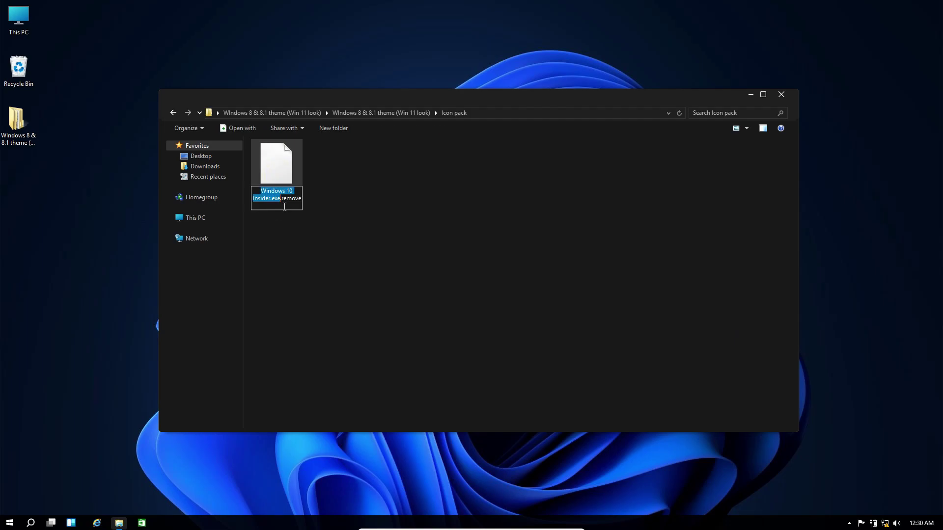
{"action": "left_click", "coordinate": [301, 199]}
{"action": "key", "text": "BackSpace"}
{"action": "key", "text": "BackSpace"}
{"action": "key", "text": "BackSpace"}
{"action": "key", "text": "BackSpace"}
{"action": "key", "text": "BackSpace"}
{"action": "key", "text": "BackSpace"}
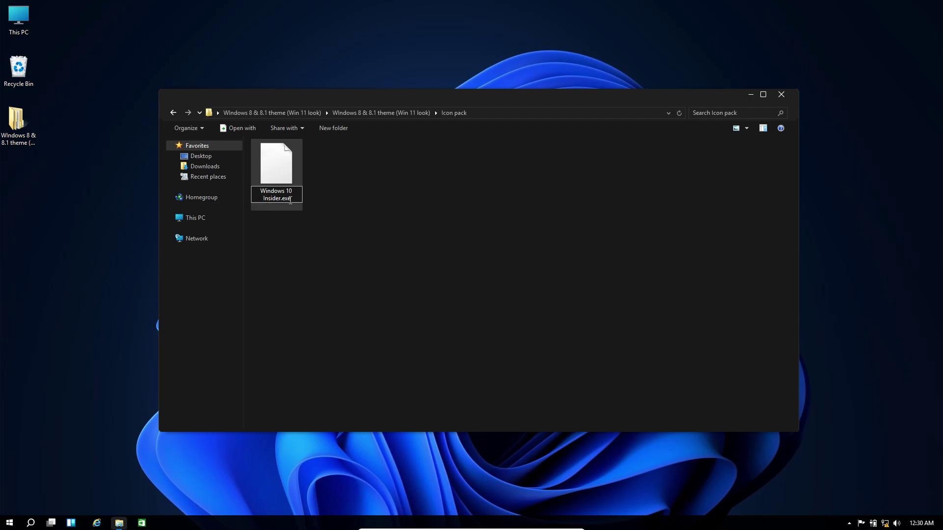
{"action": "key", "text": "Return"}
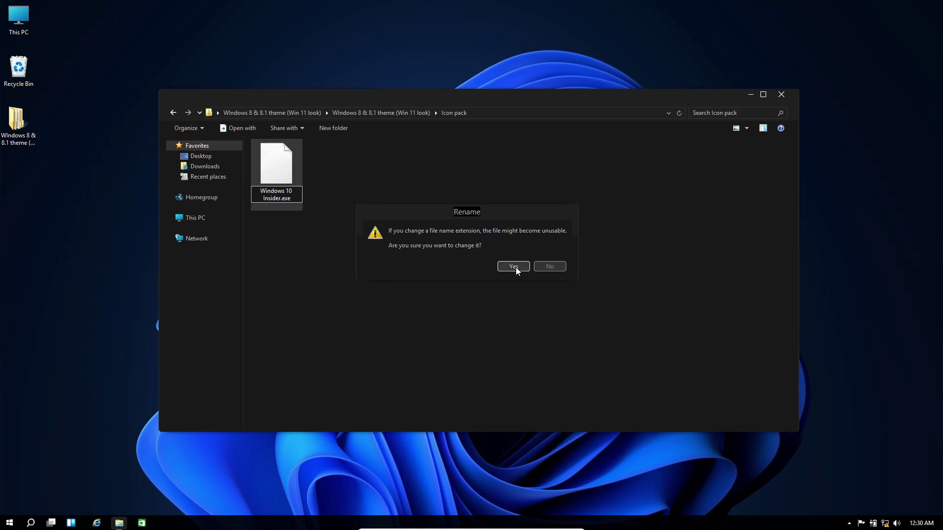
{"action": "left_click", "coordinate": [514, 267]}
Run Windows 10 Insider with administrator approval and install the icon pack, patching all files and creating a restore point.
{"action": "double_click", "coordinate": [278, 183]}
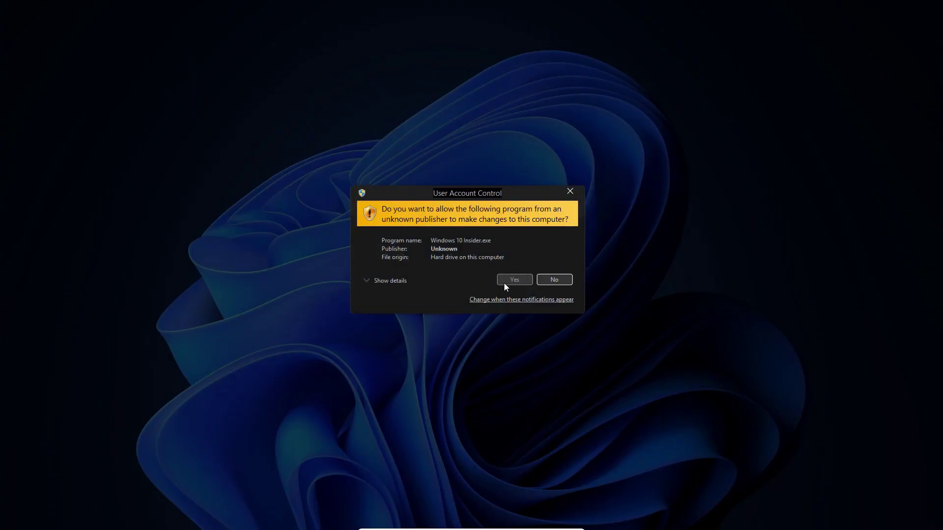
{"action": "left_click", "coordinate": [504, 283]}
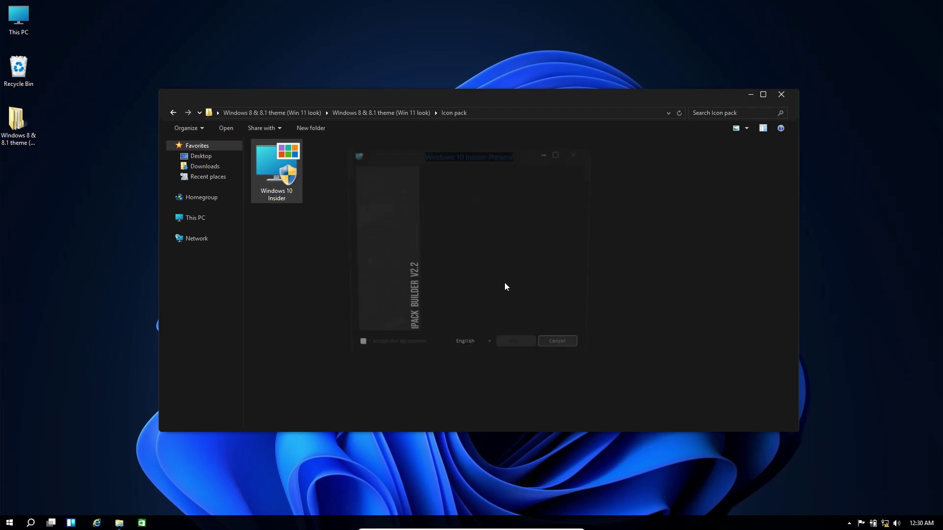
{"action": "left_click", "coordinate": [382, 349]}
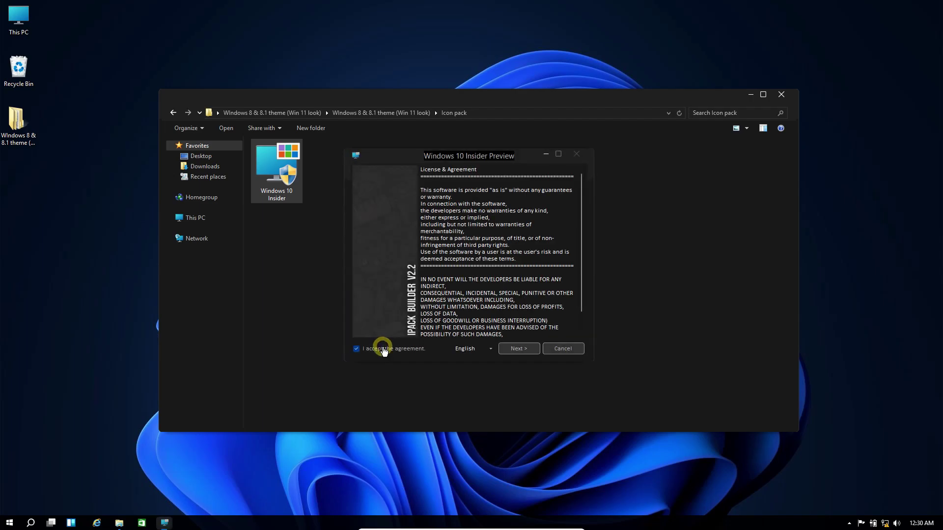
{"action": "left_click", "coordinate": [506, 352]}
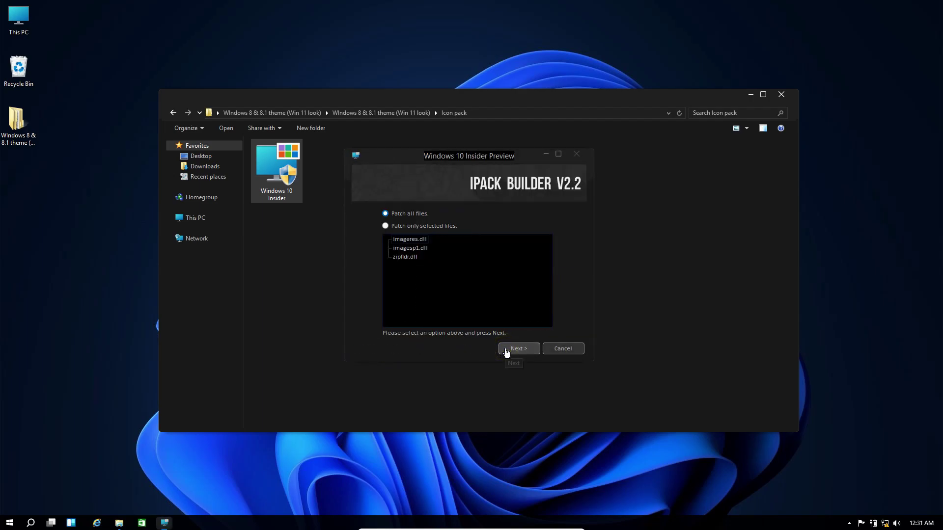
{"action": "left_click", "coordinate": [505, 351]}
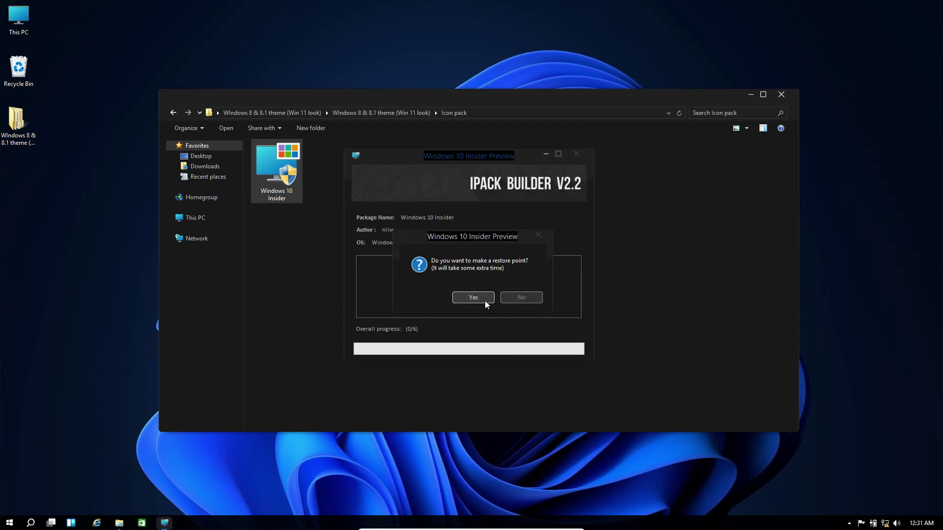
{"action": "left_click", "coordinate": [485, 301]}
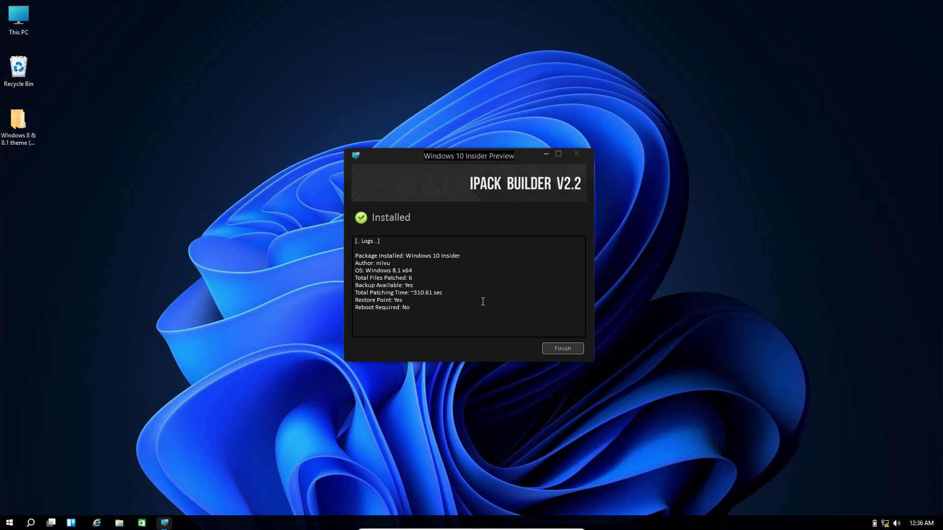
{"action": "left_click", "coordinate": [559, 349]}
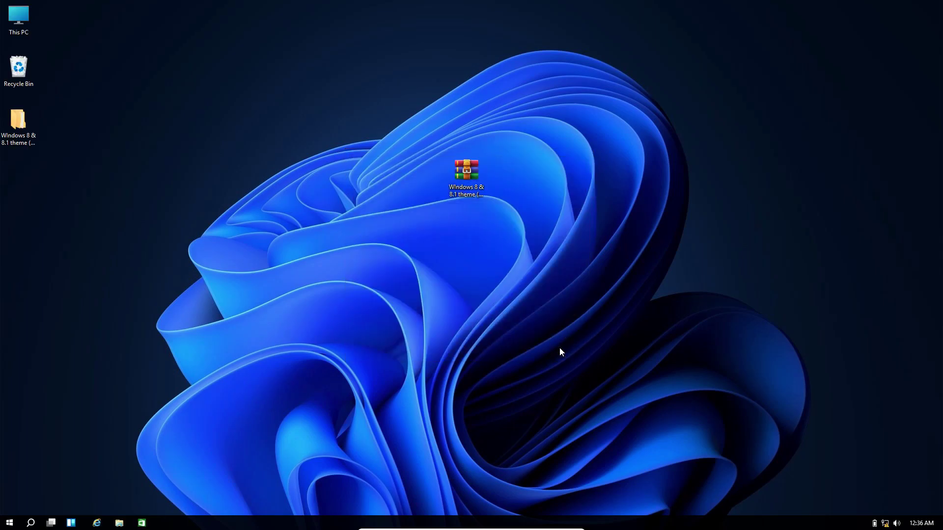
Check the new icons in This PC, Local Disk (C:) and Favorites, and close the File Explorer window.
{"action": "double_click", "coordinate": [19, 18]}
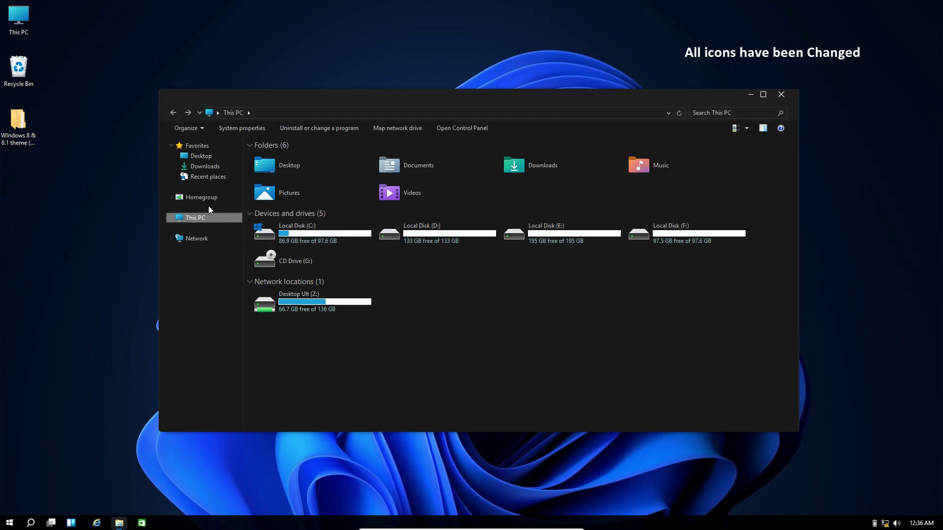
{"action": "left_click", "coordinate": [283, 230]}
{"action": "double_click", "coordinate": [283, 231]}
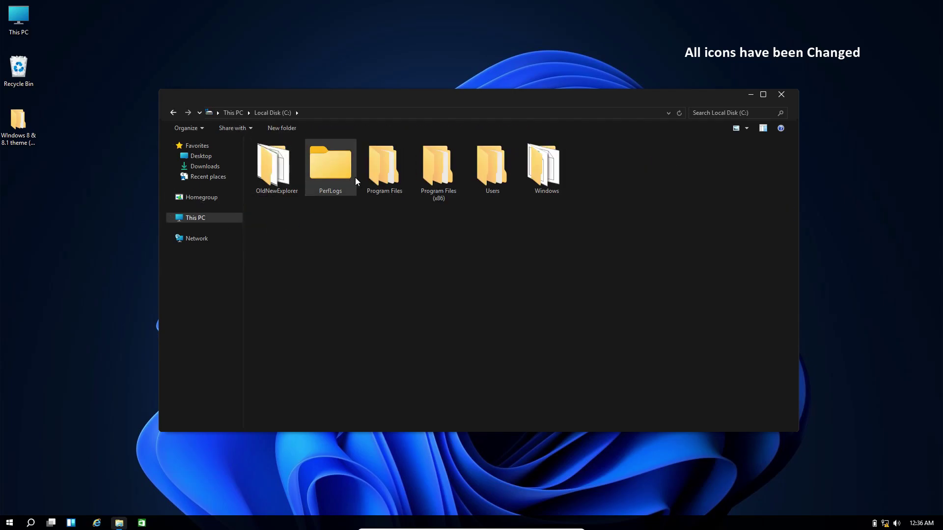
{"action": "key", "text": "alt+Left"}
{"action": "left_click", "coordinate": [196, 146]}
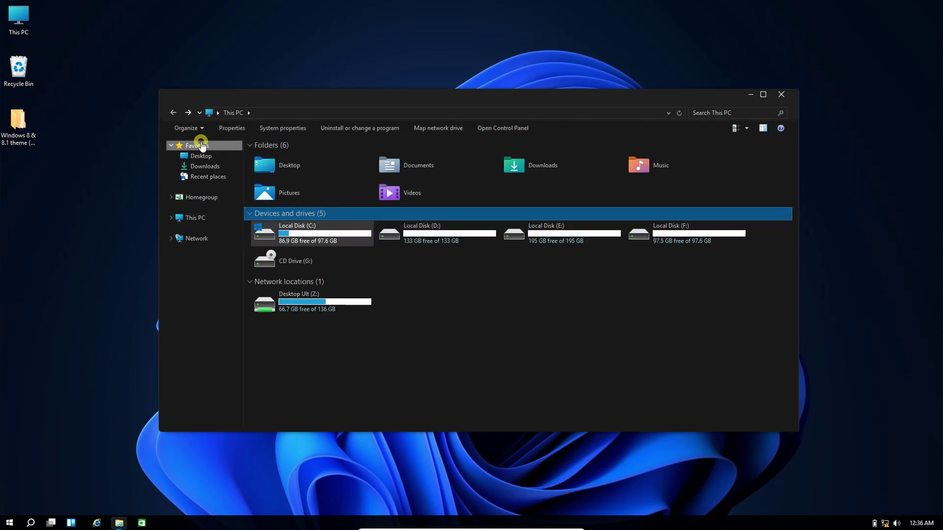
{"action": "left_click", "coordinate": [208, 216]}
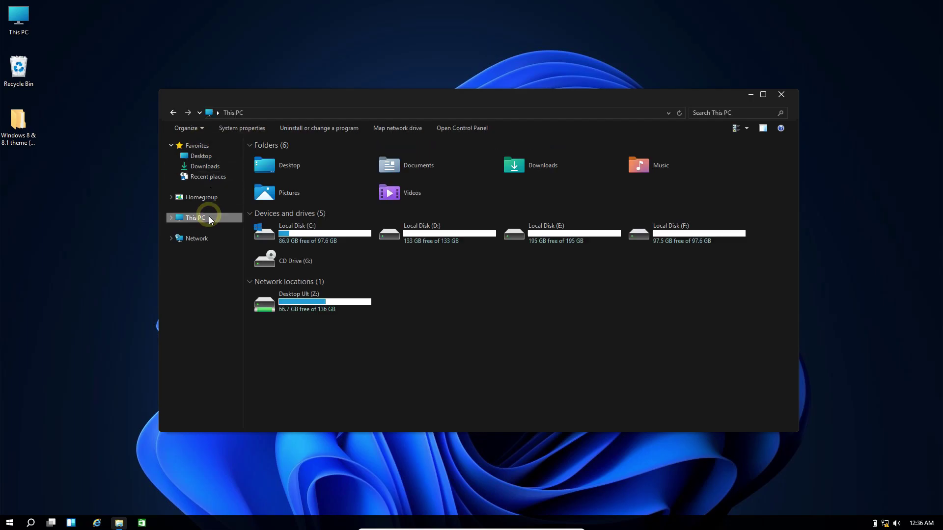
{"action": "left_click", "coordinate": [782, 93]}
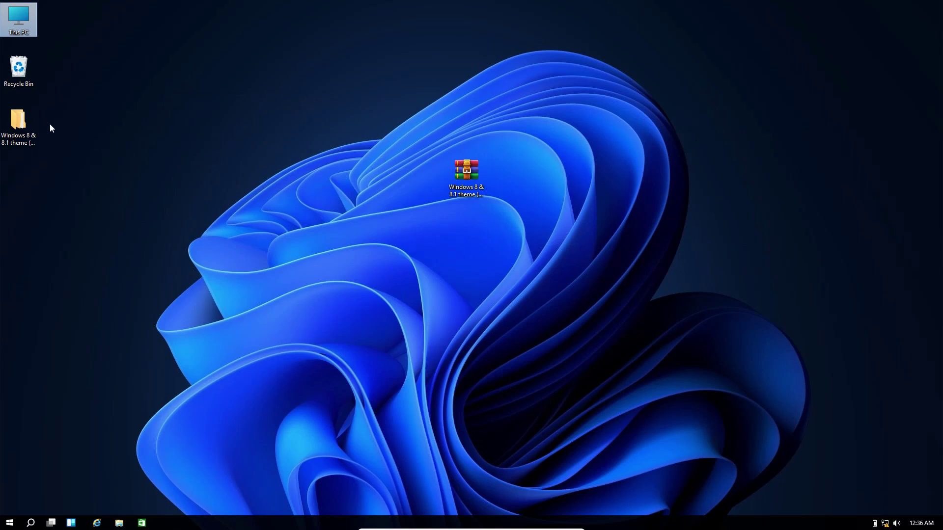
Open the Task Bar folder inside the extracted Windows 8 & 8.1 theme (Win 11 look) folder.
{"action": "double_click", "coordinate": [19, 122]}
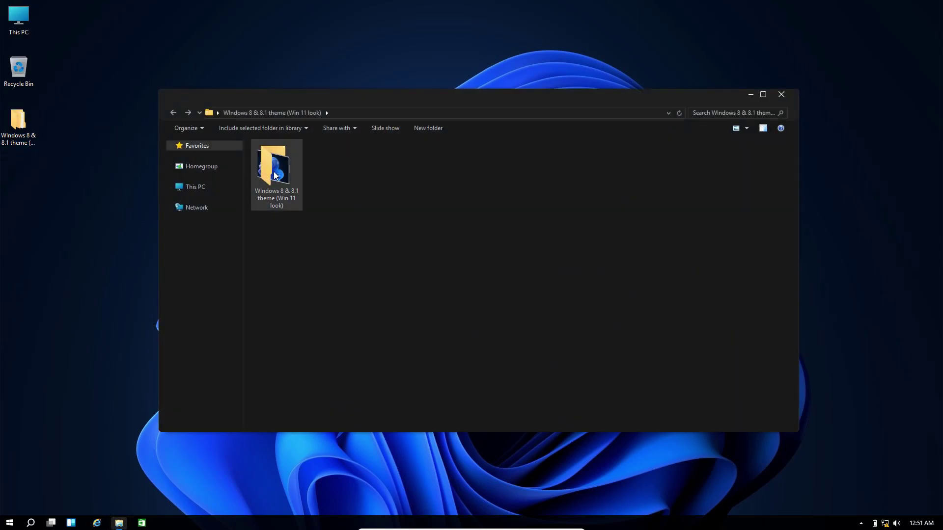
{"action": "double_click", "coordinate": [275, 176]}
{"action": "left_click", "coordinate": [333, 171]}
{"action": "double_click", "coordinate": [334, 170]}
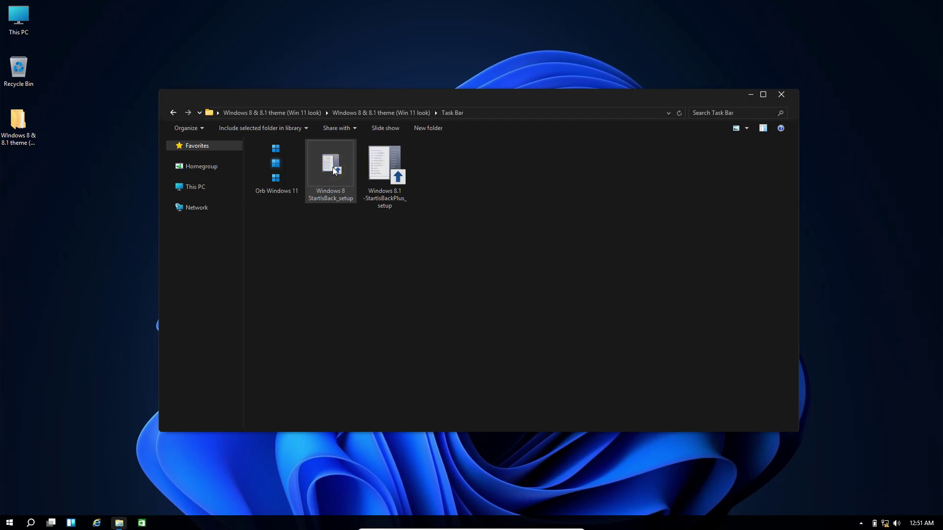
Run the Windows 8.1 StartIsBackPlus setup and install it for everyone in C:\Program Files (x86)\StartIsBack with administrator approval.
{"action": "left_click", "coordinate": [379, 174]}
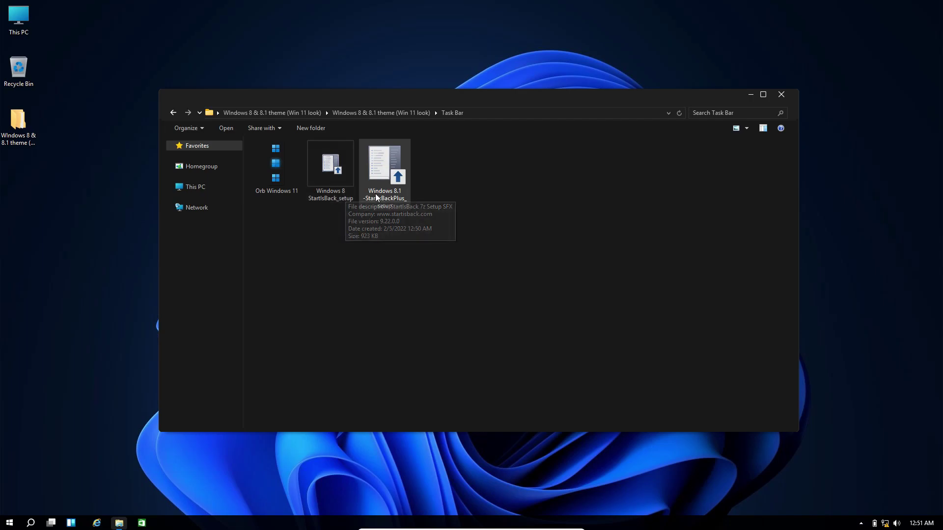
{"action": "double_click", "coordinate": [398, 172]}
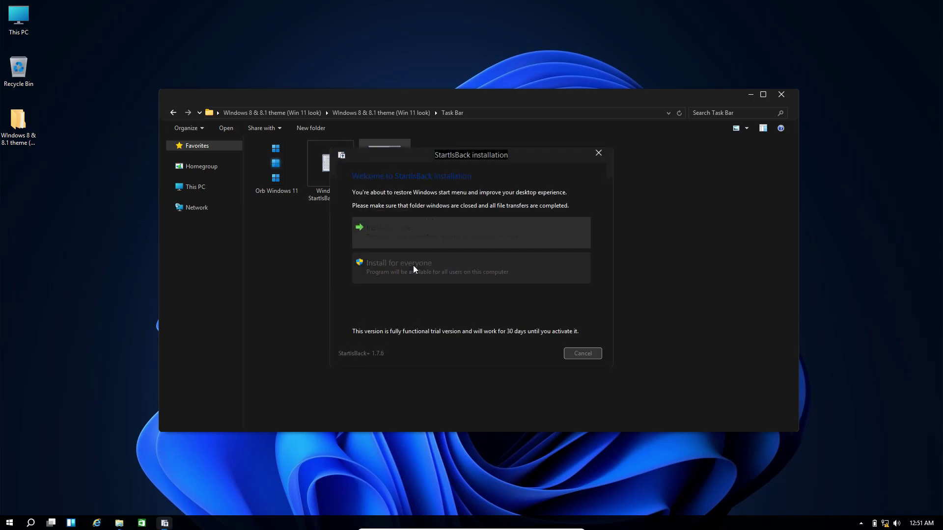
{"action": "left_click", "coordinate": [465, 266]}
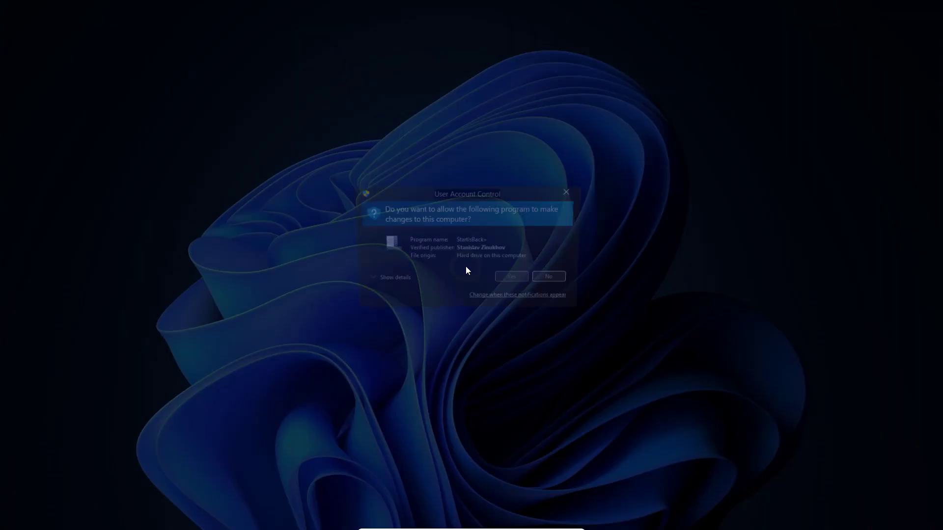
{"action": "left_click", "coordinate": [517, 278]}
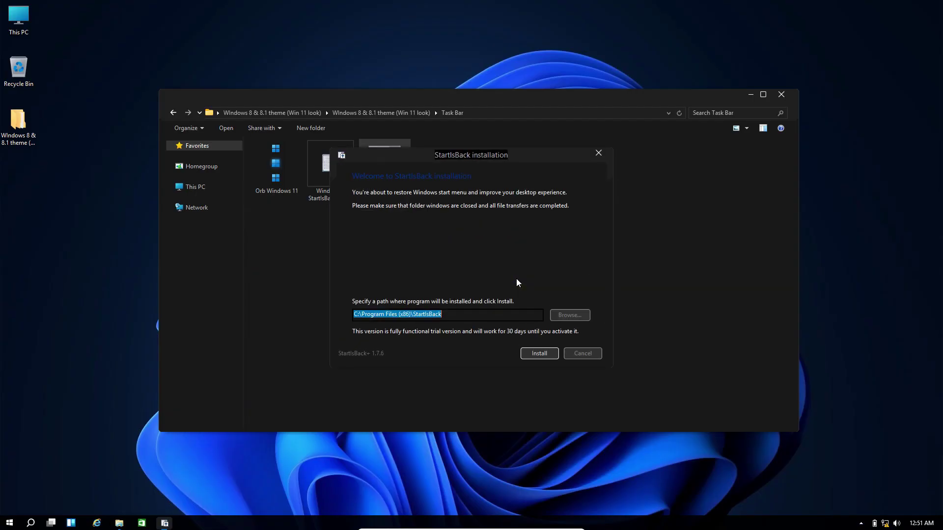
{"action": "left_click", "coordinate": [546, 354]}
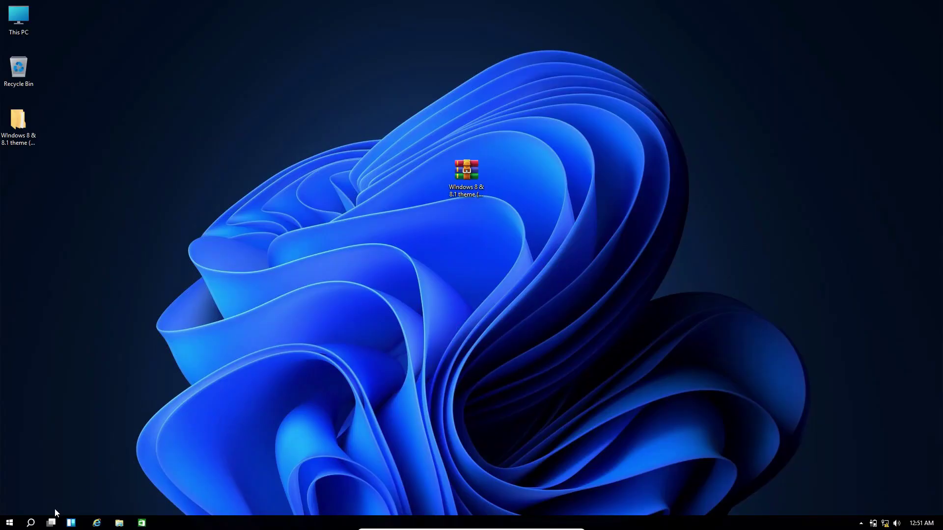
Add the Orb Windows 11 image from the theme's Task Bar folder to the Start button styles in StartIsBack's appearance configuration.
{"action": "right_click", "coordinate": [9, 523]}
{"action": "left_click", "coordinate": [19, 502]}
{"action": "left_click", "coordinate": [336, 170]}
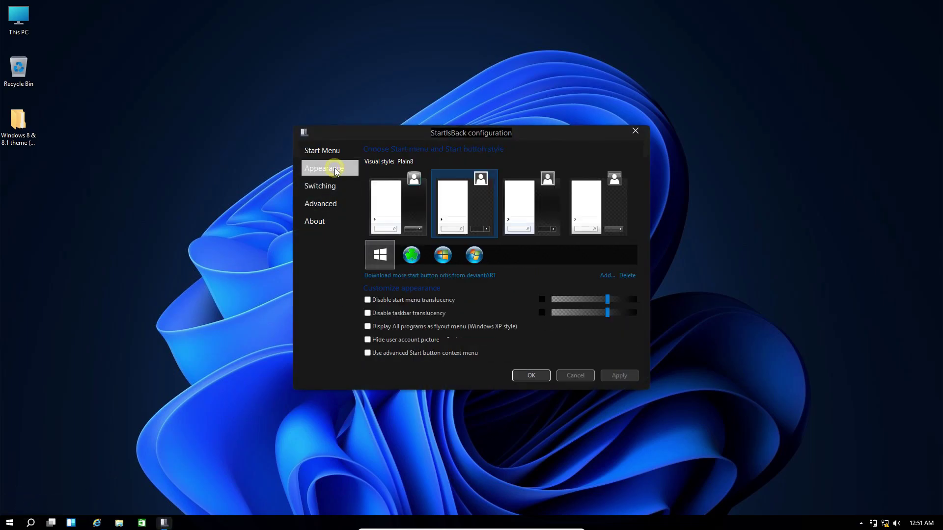
{"action": "left_click", "coordinate": [609, 276]}
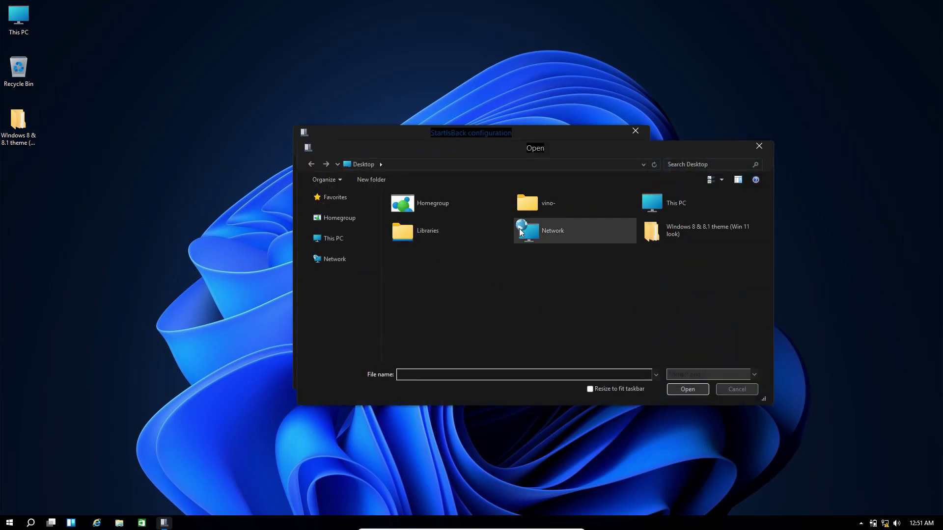
{"action": "left_click", "coordinate": [345, 197]}
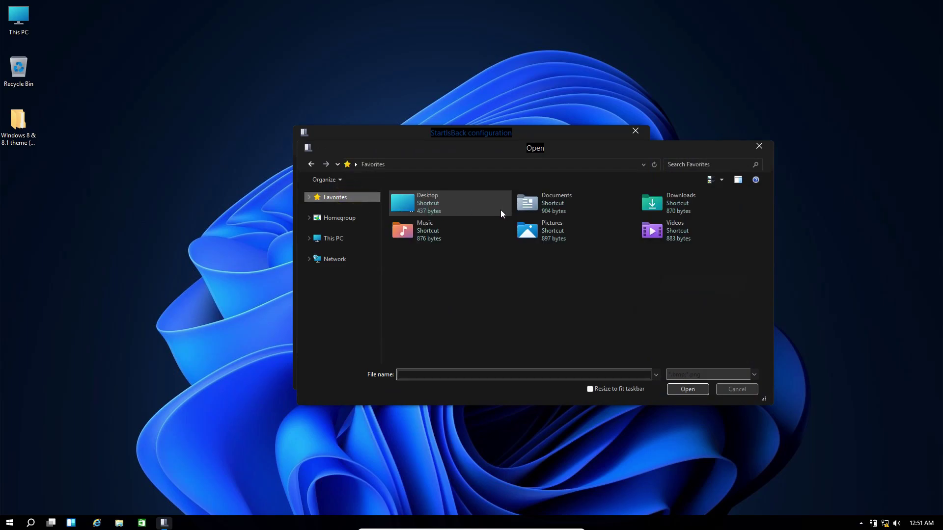
{"action": "left_click", "coordinate": [431, 203]}
{"action": "double_click", "coordinate": [448, 199]}
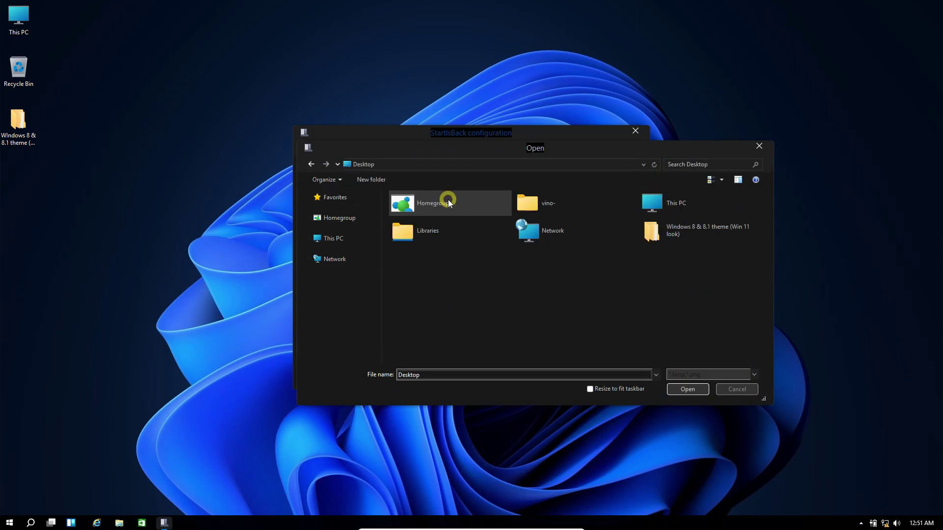
{"action": "double_click", "coordinate": [652, 236]}
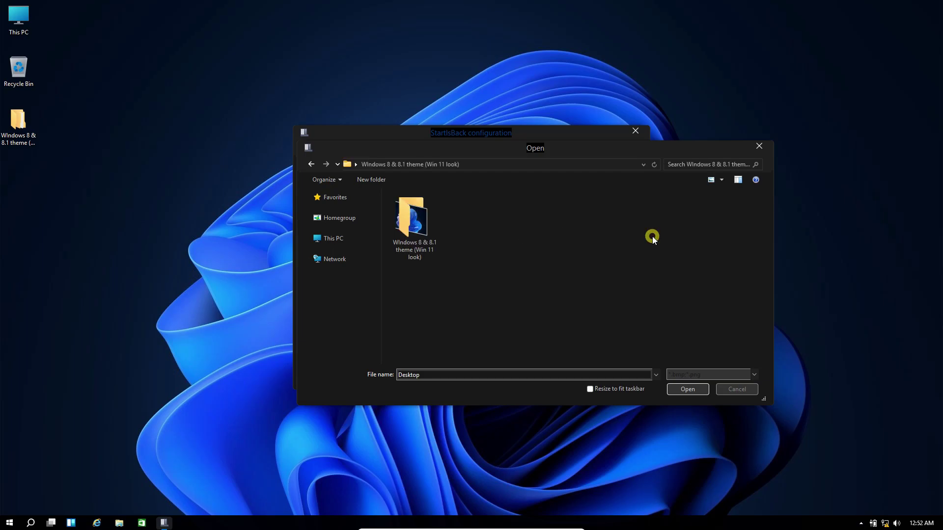
{"action": "double_click", "coordinate": [422, 233]}
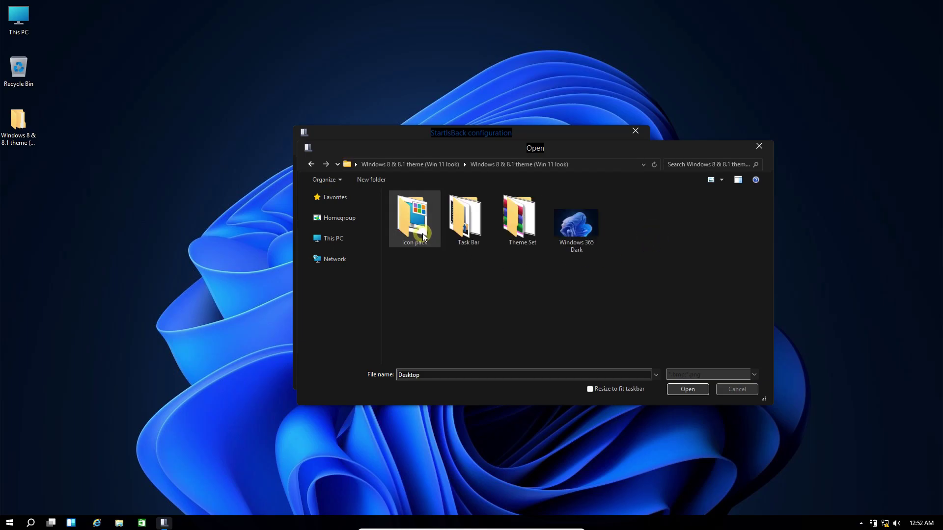
{"action": "double_click", "coordinate": [462, 229]}
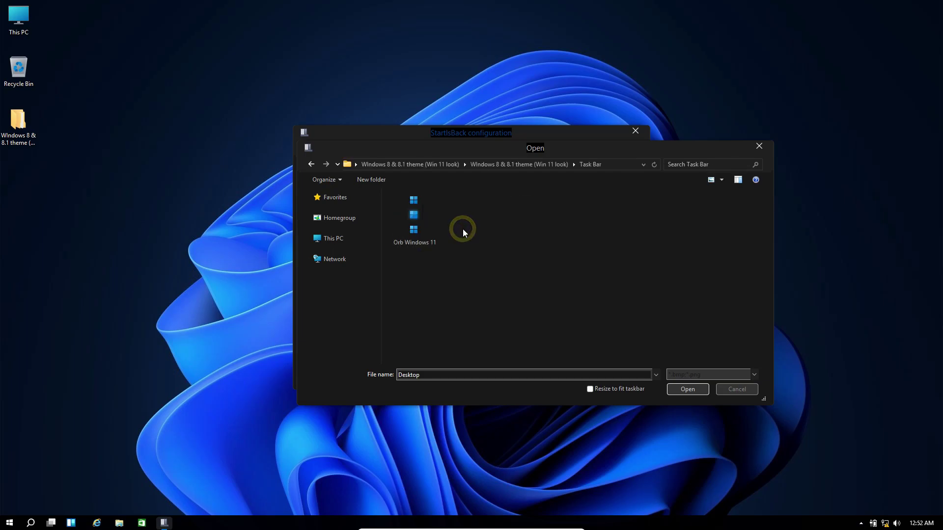
{"action": "left_click", "coordinate": [418, 229]}
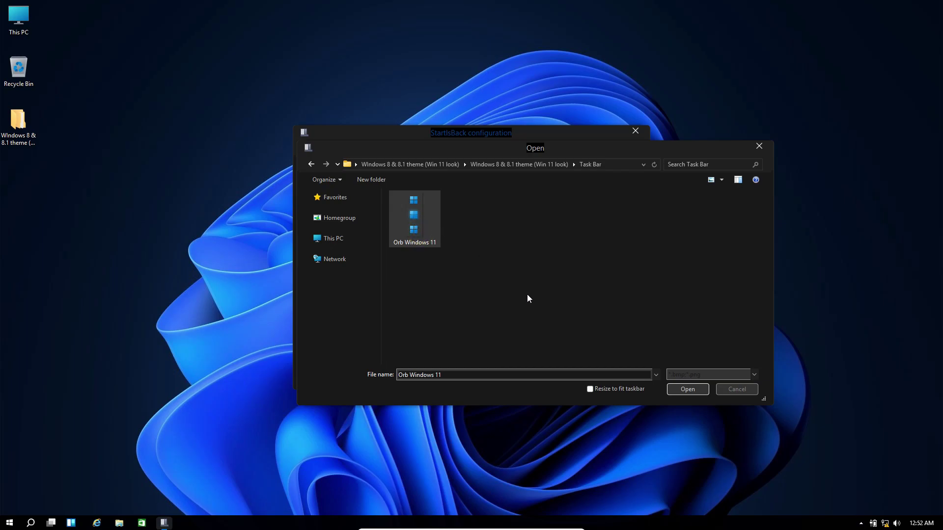
{"action": "left_click", "coordinate": [687, 389]}
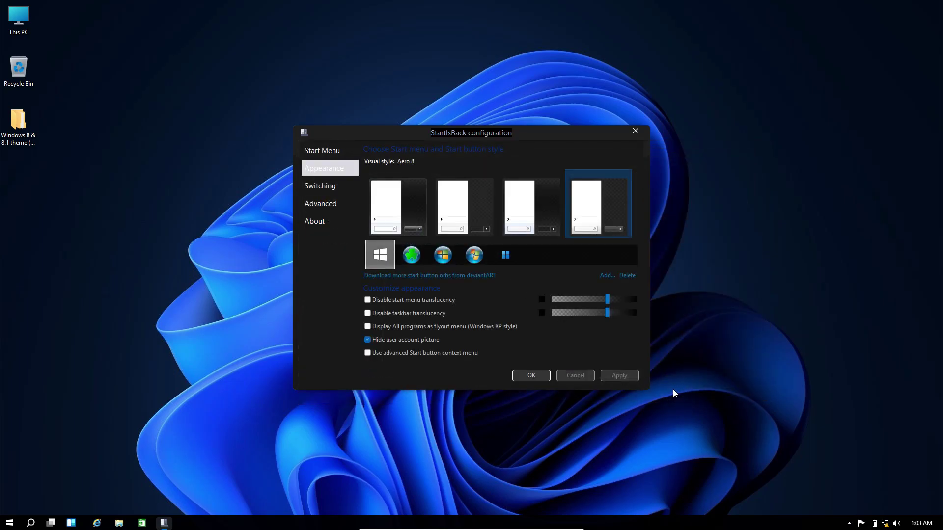
Choose the added Windows 11 orb as the Start button, keep the user account picture hidden, and save the StartIsBack configuration.
{"action": "left_click", "coordinate": [511, 262]}
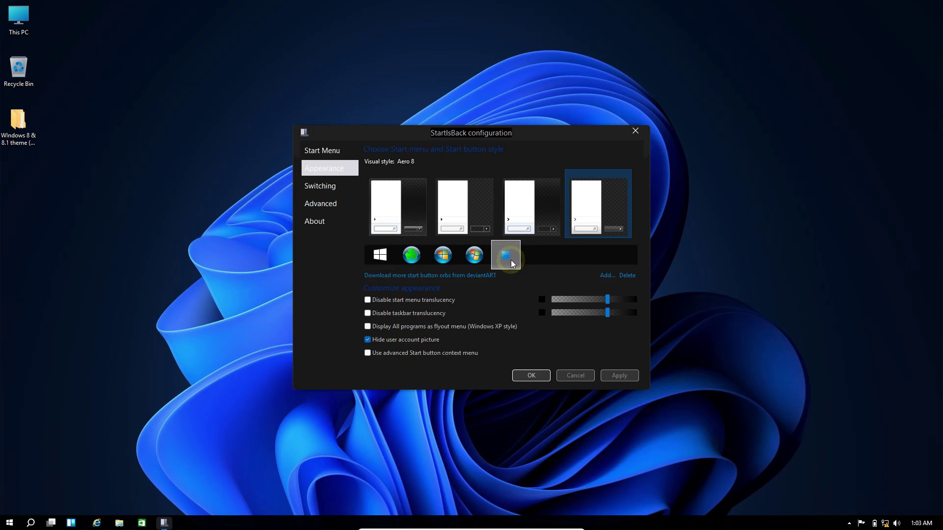
{"action": "left_click", "coordinate": [396, 339]}
{"action": "left_click", "coordinate": [396, 339]}
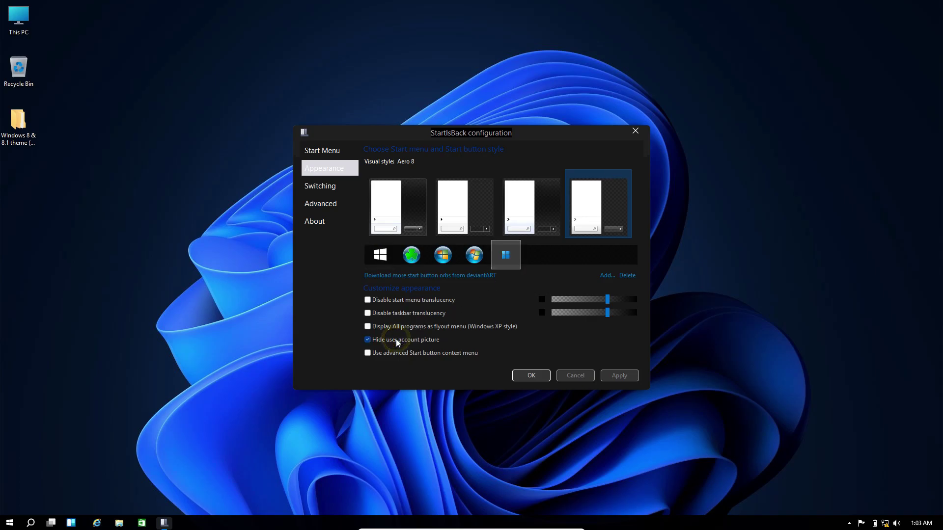
{"action": "left_click", "coordinate": [542, 374]}
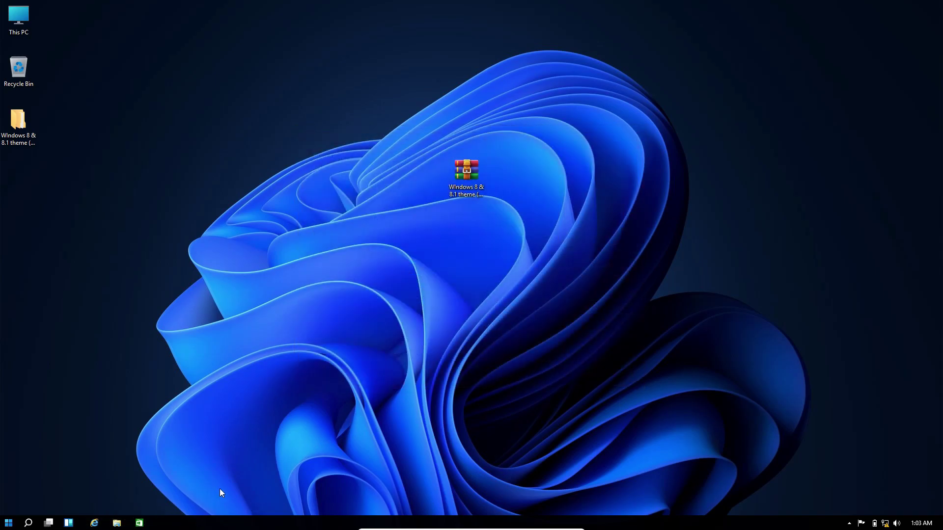
Set the Windows 365 Dark image from the extracted theme folder as the desktop background and close the folder.
{"action": "double_click", "coordinate": [20, 122]}
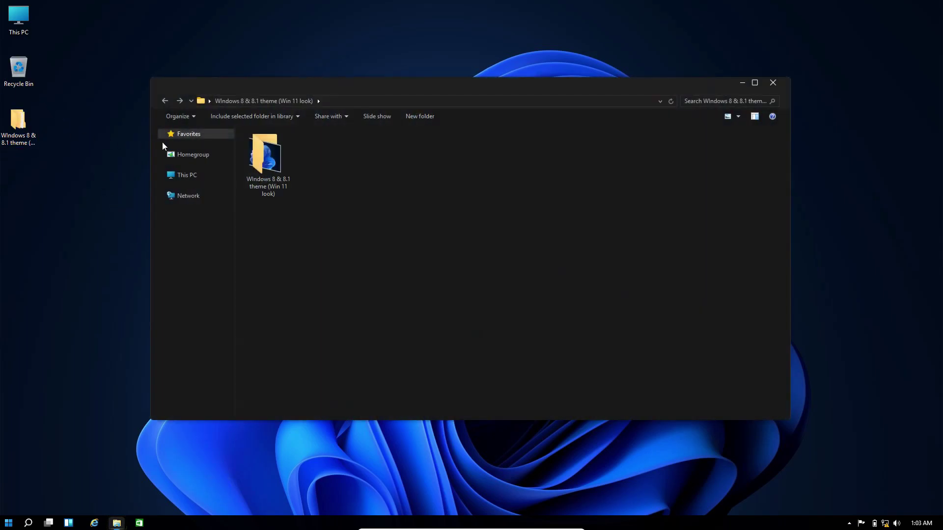
{"action": "double_click", "coordinate": [257, 143]}
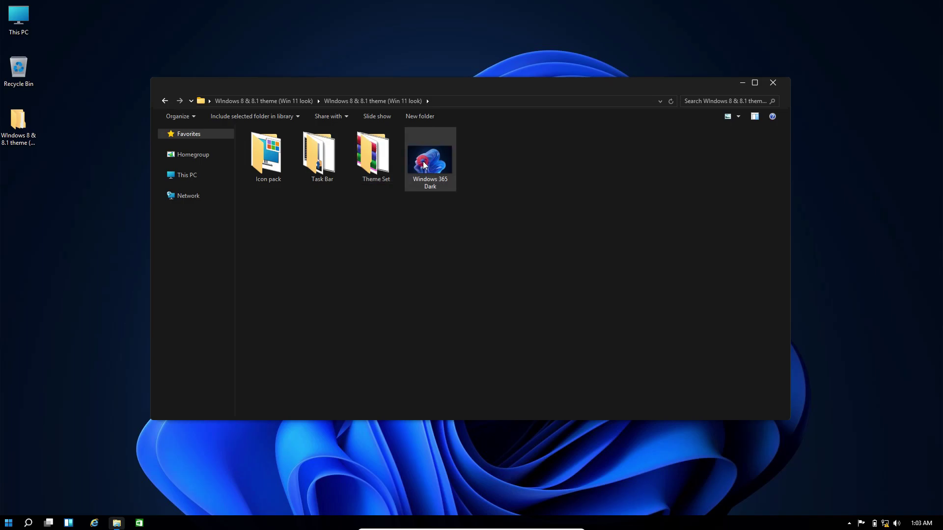
{"action": "right_click", "coordinate": [423, 161]}
{"action": "left_click", "coordinate": [441, 179]}
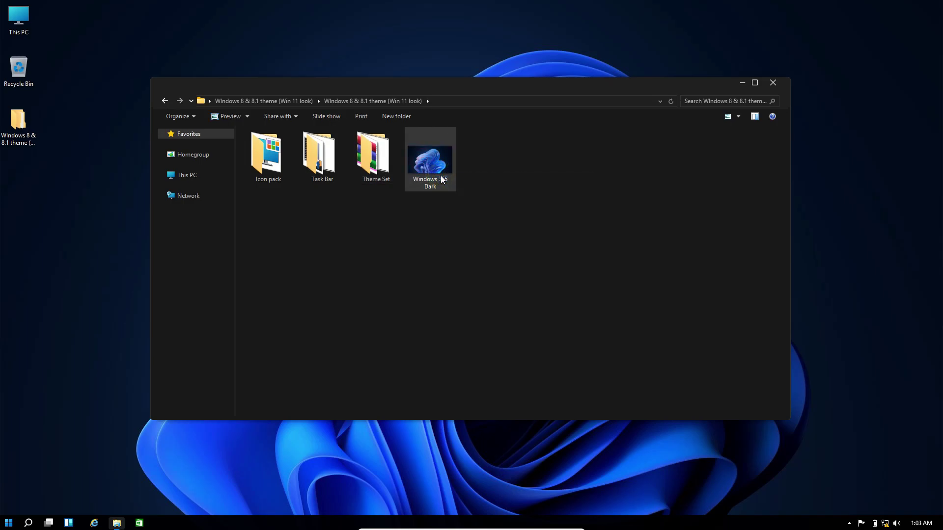
{"action": "left_click", "coordinate": [769, 86]}
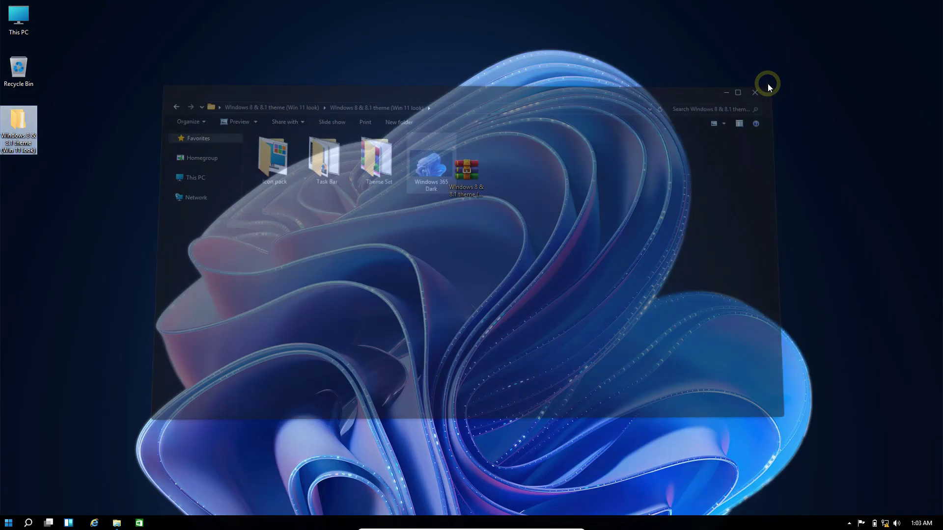
Move the extracted theme folder and its archive from the desktop to the Recycle Bin and refresh the desktop.
{"action": "right_click", "coordinate": [768, 86]}
{"action": "left_click", "coordinate": [786, 111]}
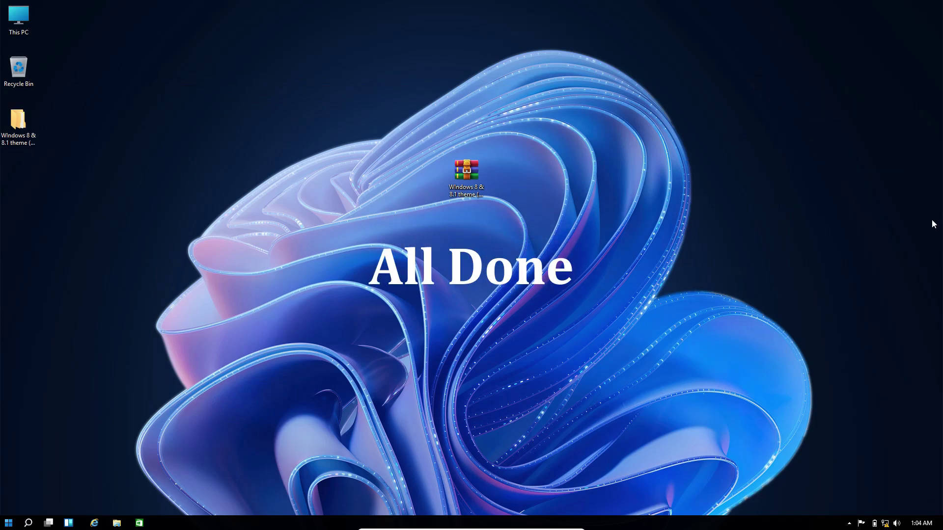
{"action": "left_click_drag", "start_coordinate": [937, 220], "coordinate": [19, 69]}
{"action": "right_click", "coordinate": [172, 63]}
{"action": "left_click", "coordinate": [188, 91]}
Inspect the restyled desktop context menu, and browse This PC and Local Disk (C:) to review the Explorer look and icons.
{"action": "right_click", "coordinate": [709, 139]}
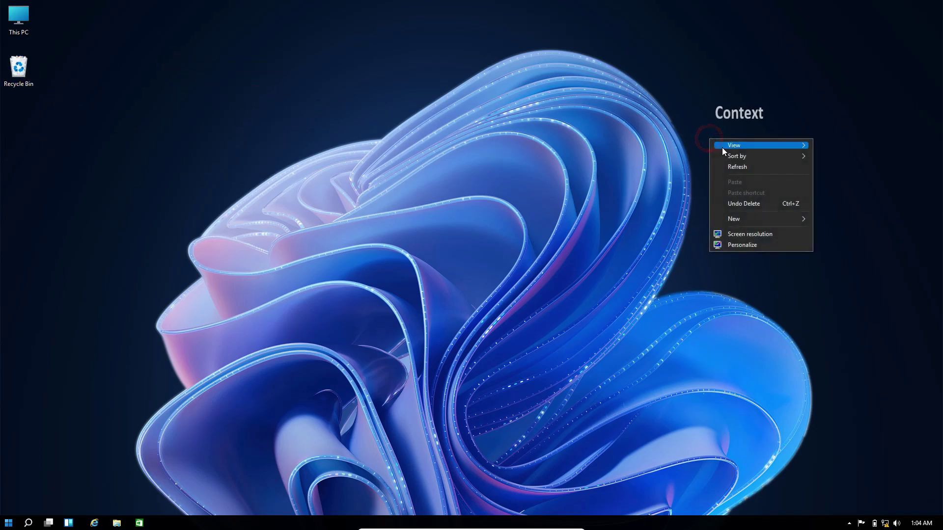
{"action": "left_click", "coordinate": [751, 111]}
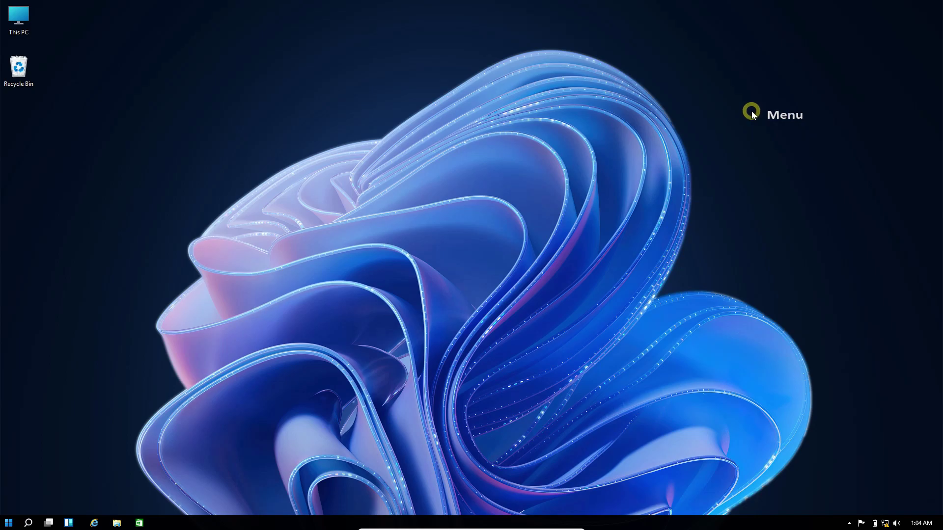
{"action": "double_click", "coordinate": [14, 29]}
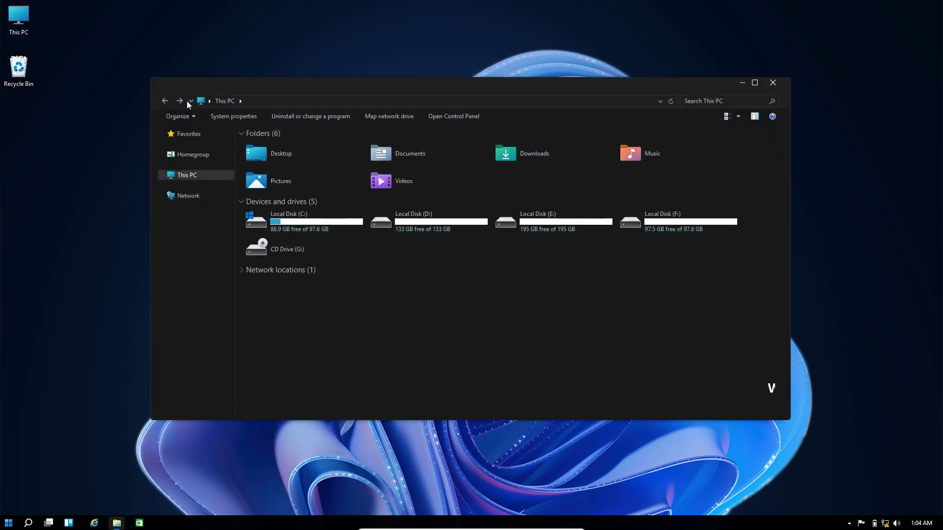
{"action": "left_click", "coordinate": [198, 135]}
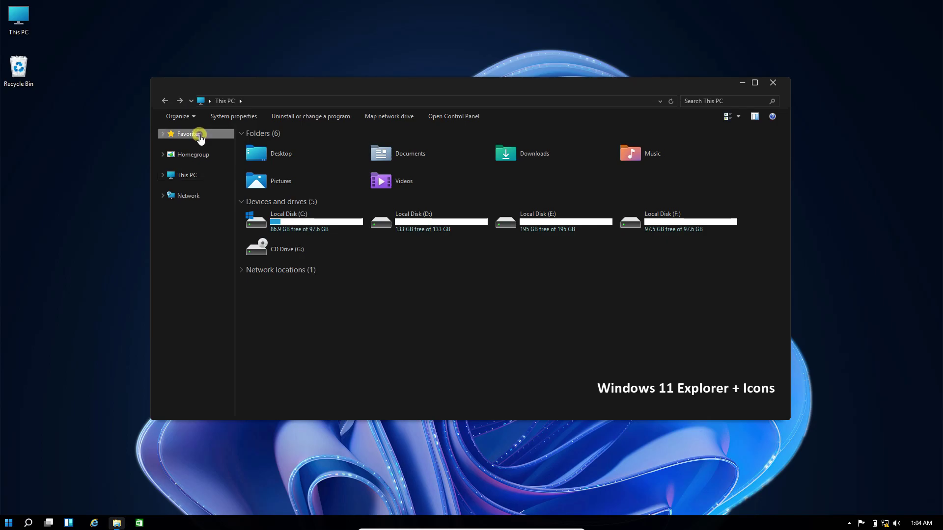
{"action": "left_click", "coordinate": [199, 176]}
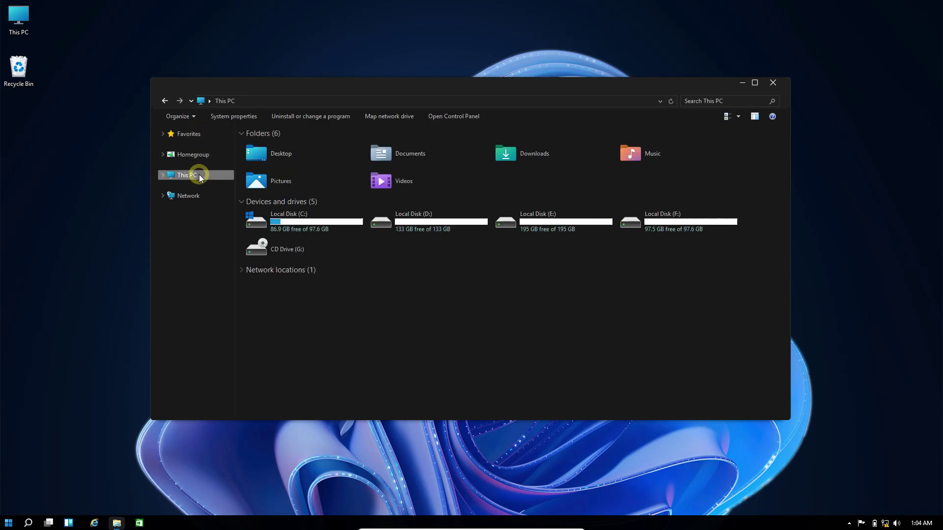
{"action": "double_click", "coordinate": [276, 216]}
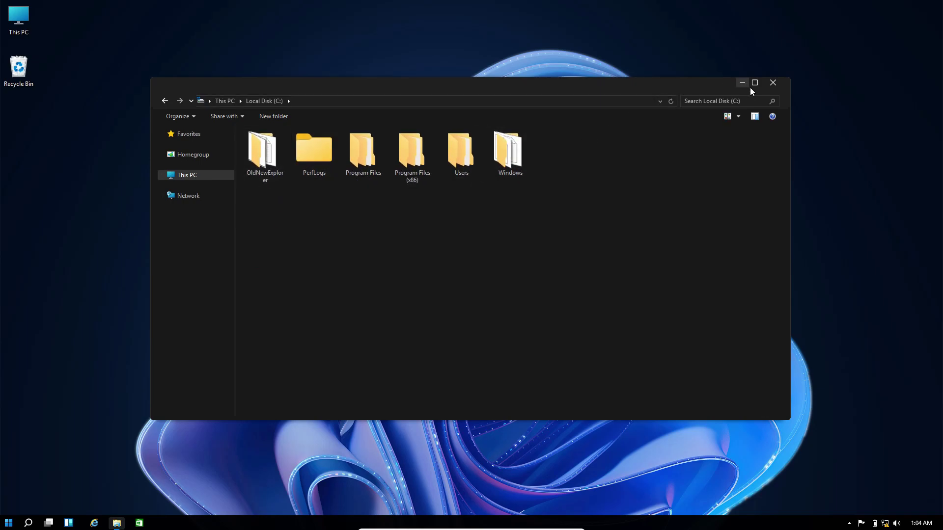
{"action": "left_click", "coordinate": [772, 83]}
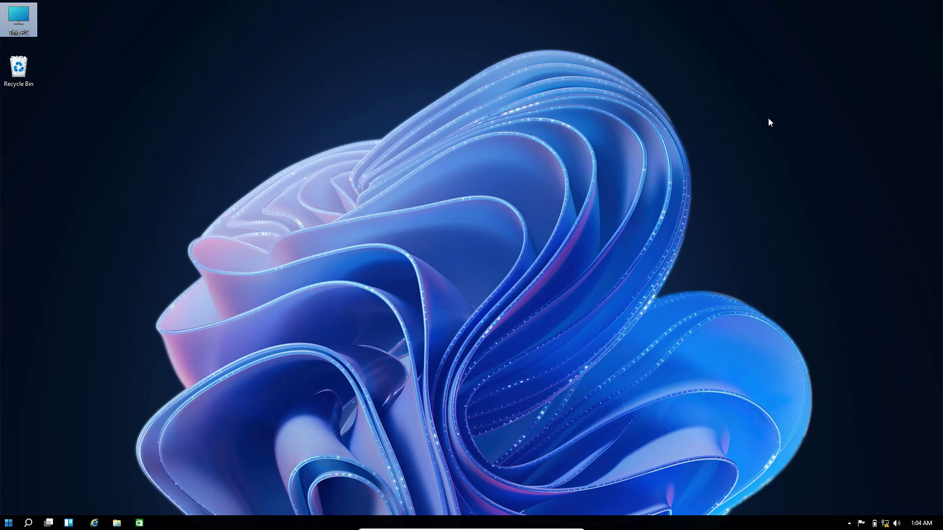